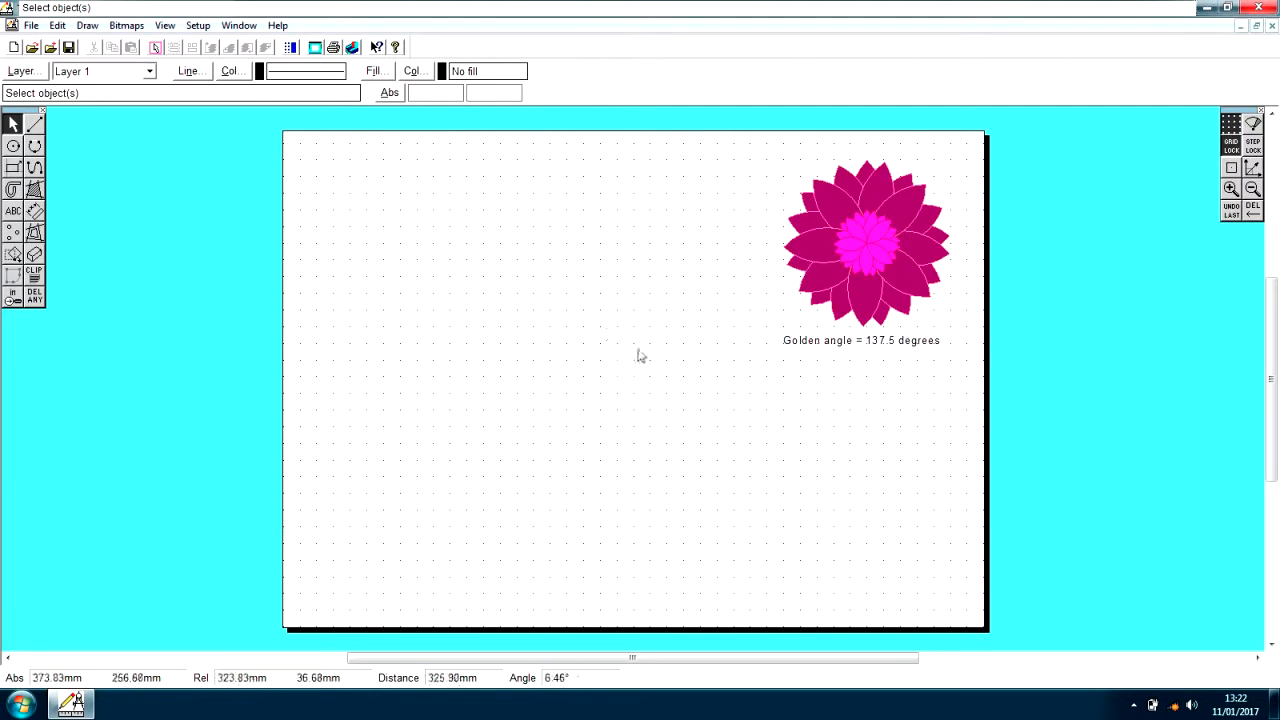
# - Minimise the flower drawing, launch a new 2D Design V2 session with a blank page, and switch on Grid Lock
pyautogui.click(1208, 8)
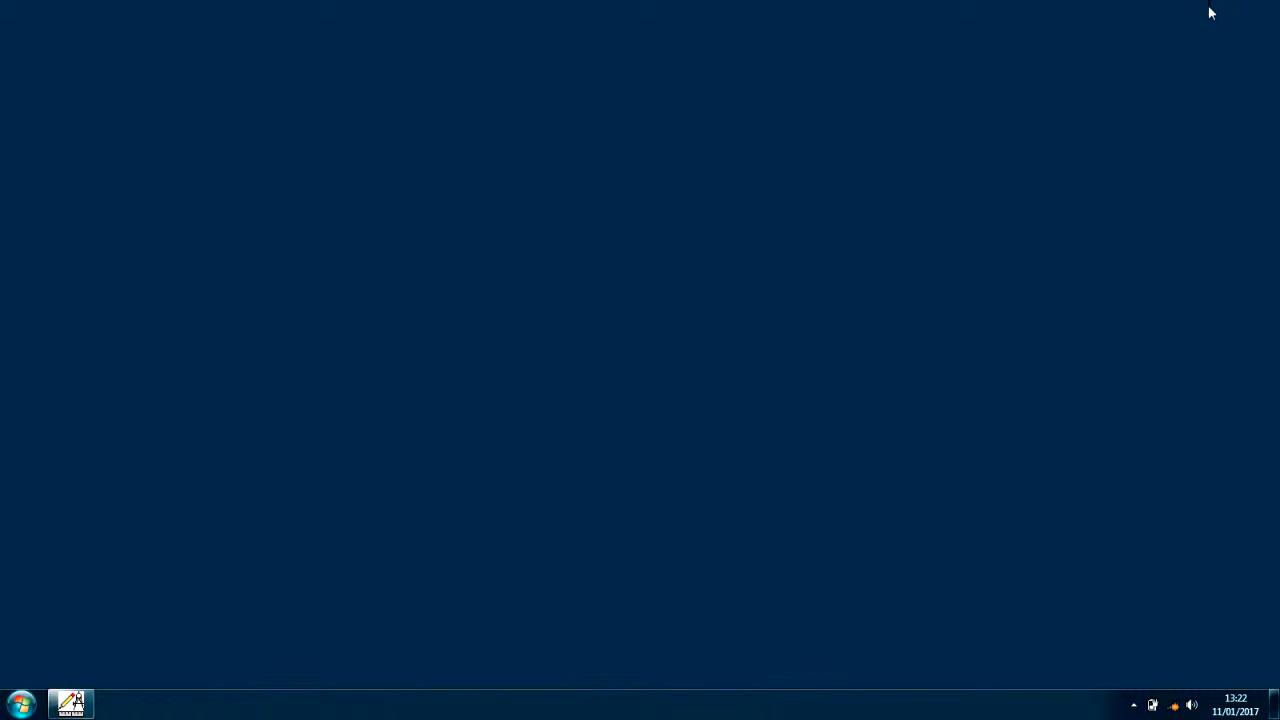
pyautogui.click(22, 705)
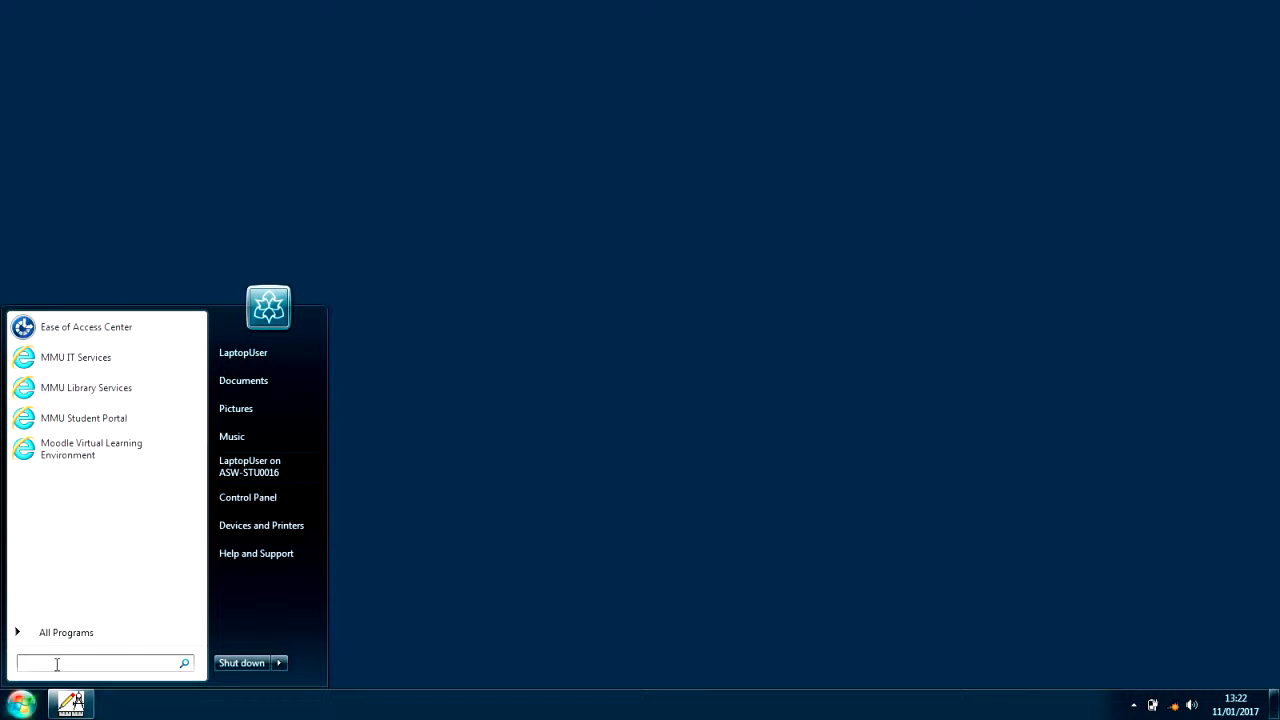
pyautogui.write('2d')
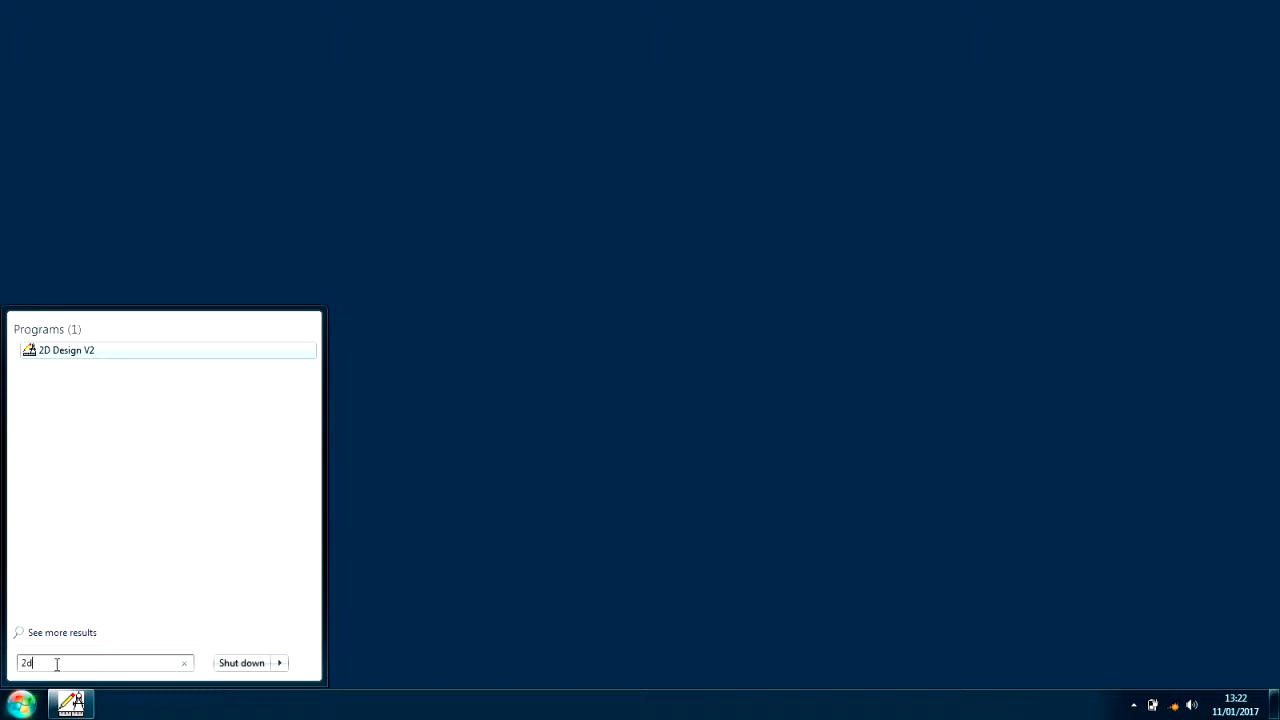
pyautogui.click(67, 352)
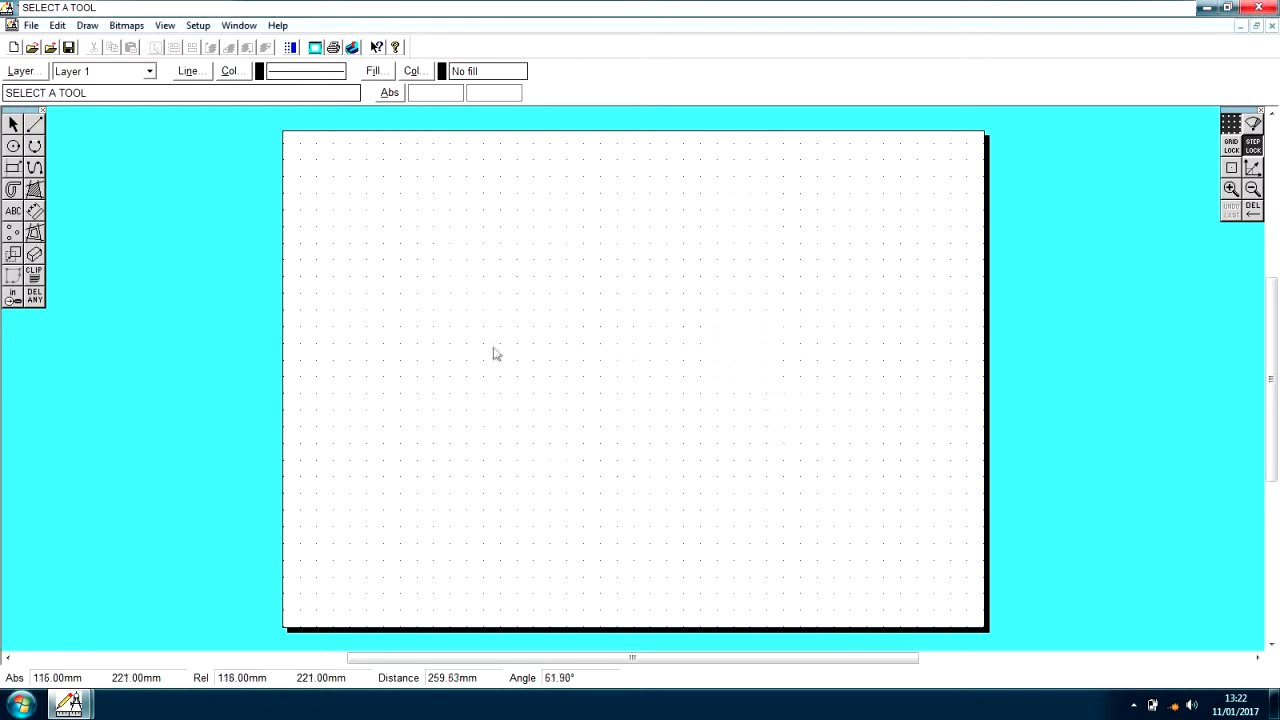
pyautogui.click(508, 256)
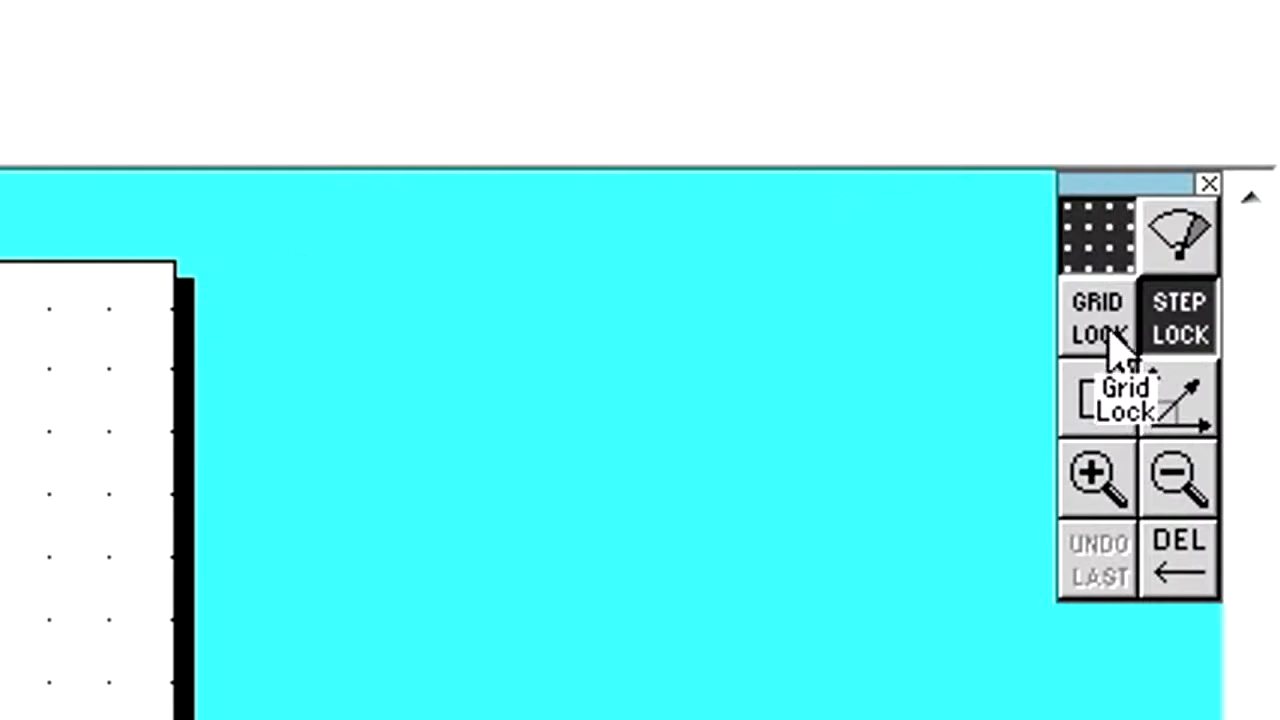
pyautogui.click(1113, 335)
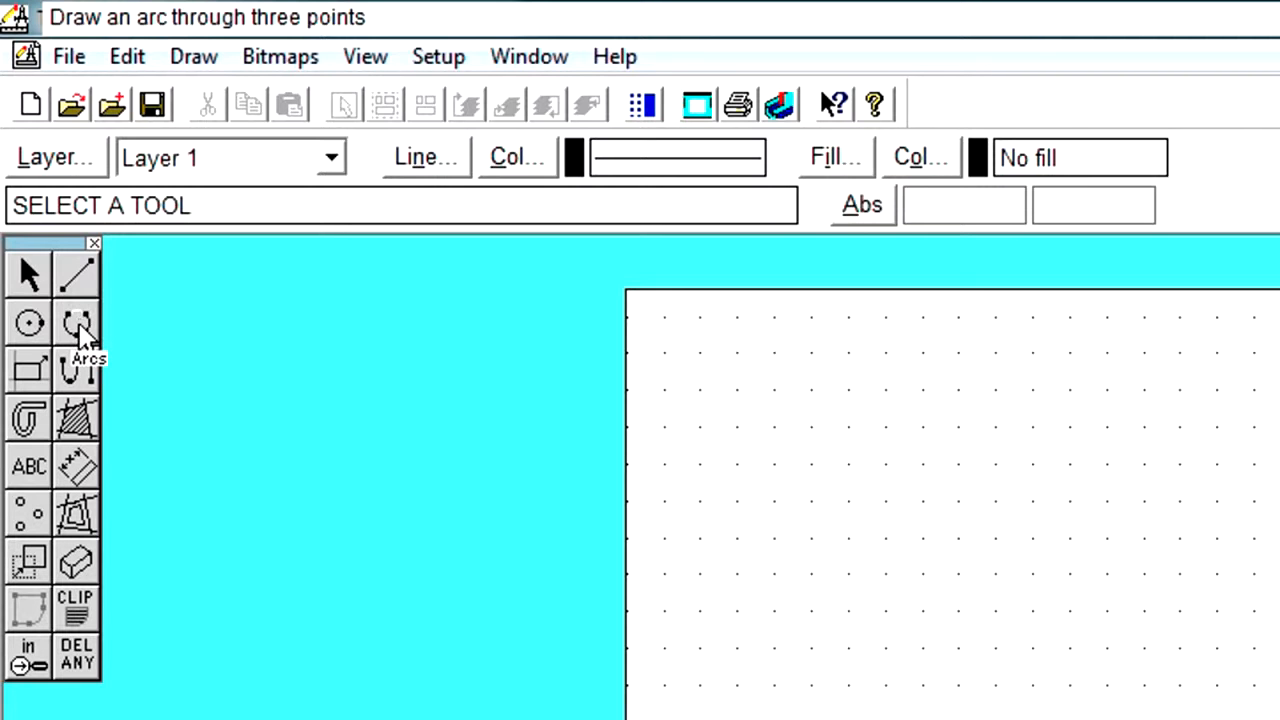
# - Draw a three-point arc from (160, 160) through (150, 190) to (160, 210) mm as the petal's left side
pyautogui.click(79, 330)
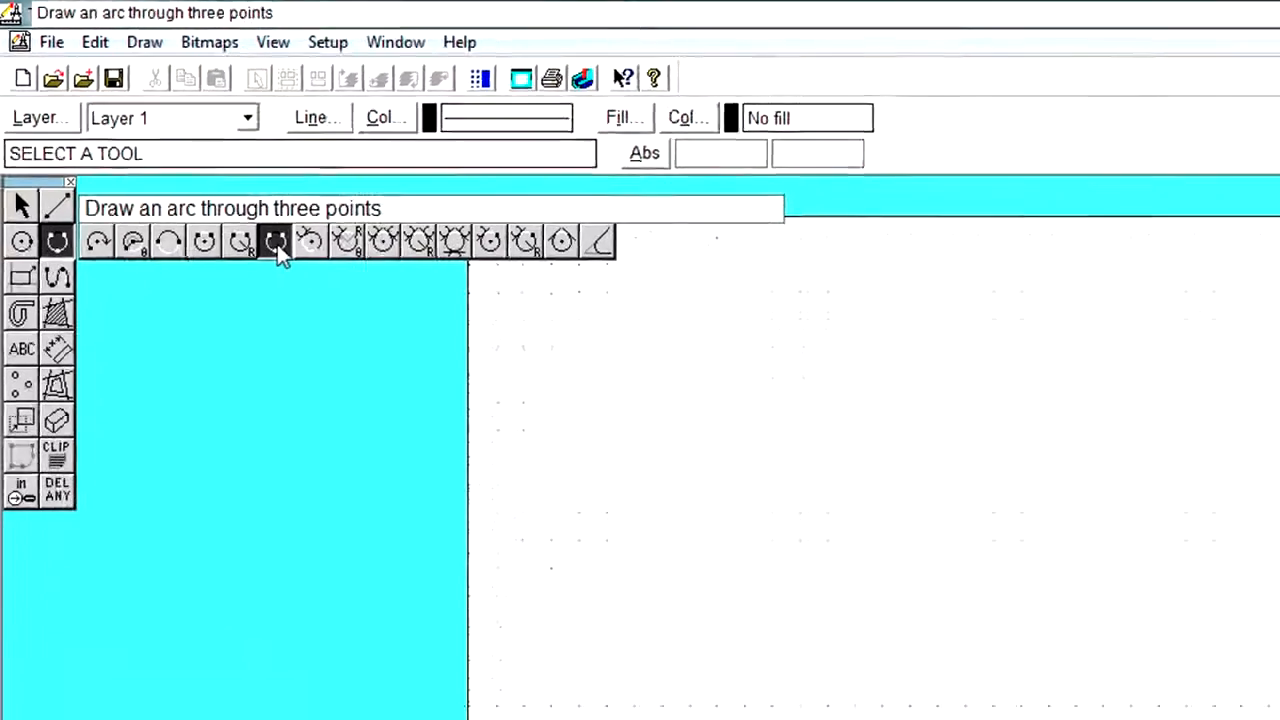
pyautogui.click(372, 330)
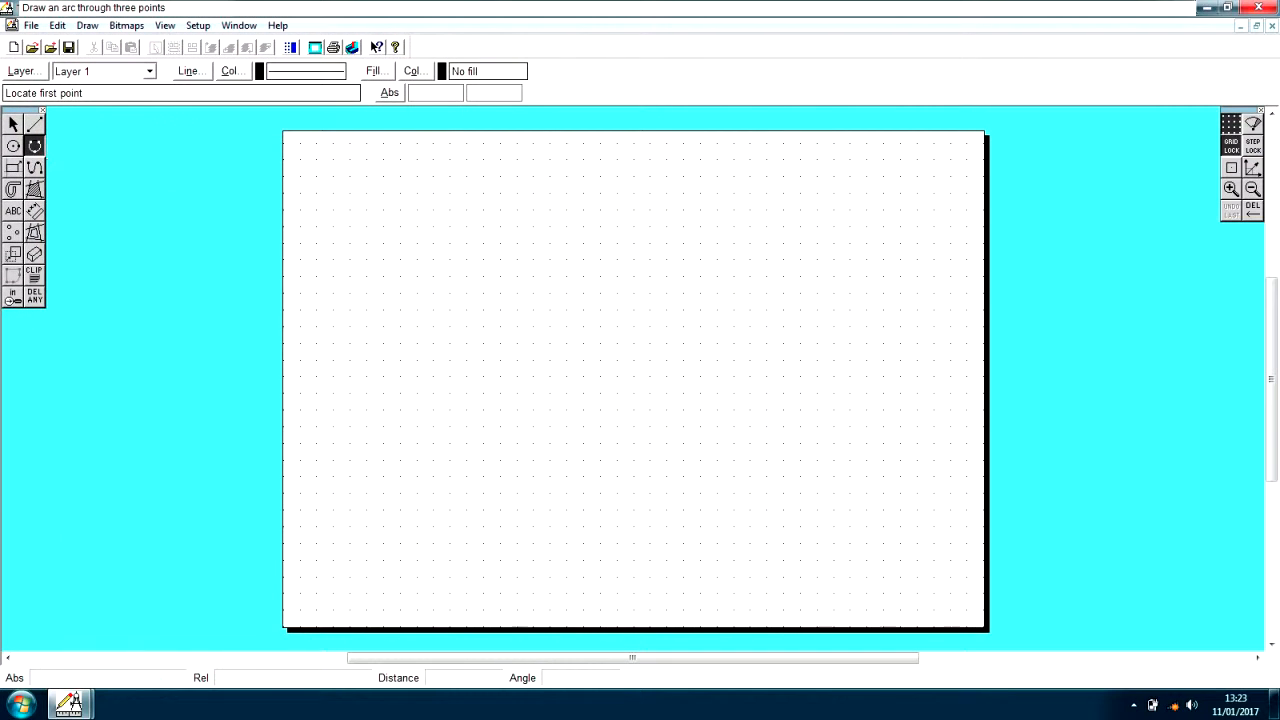
pyautogui.click(35, 147)
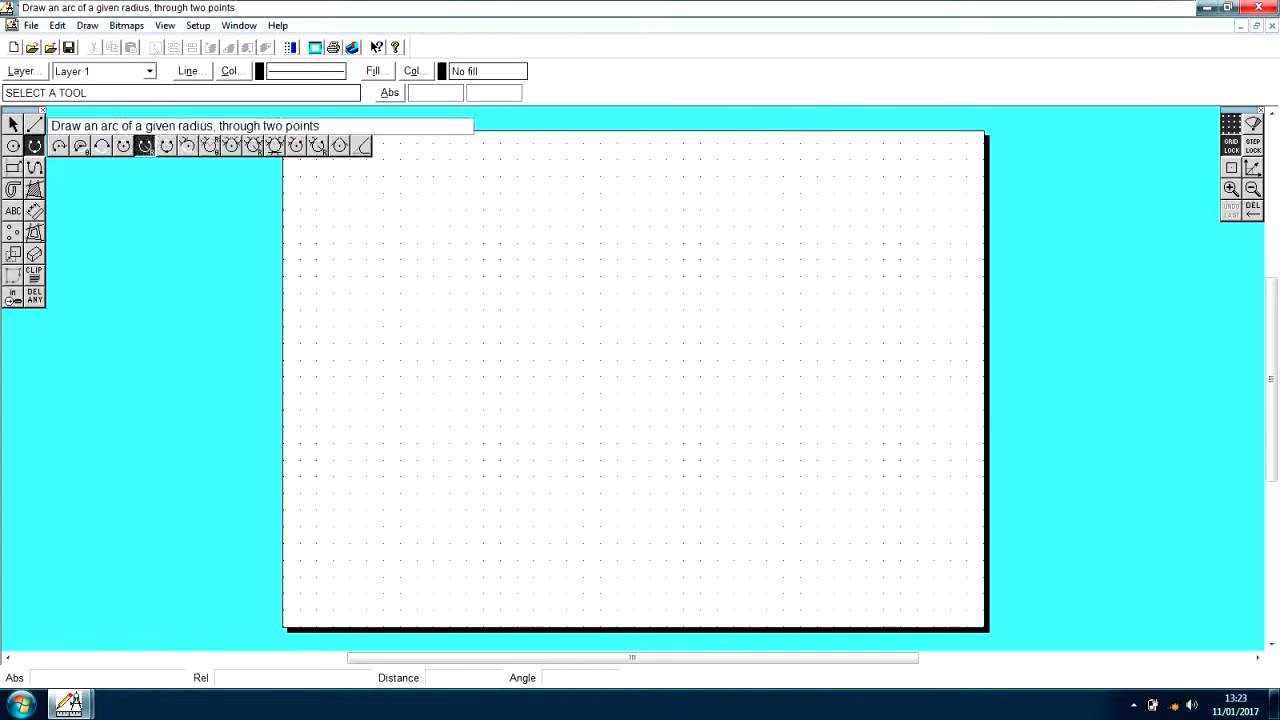
pyautogui.click(166, 148)
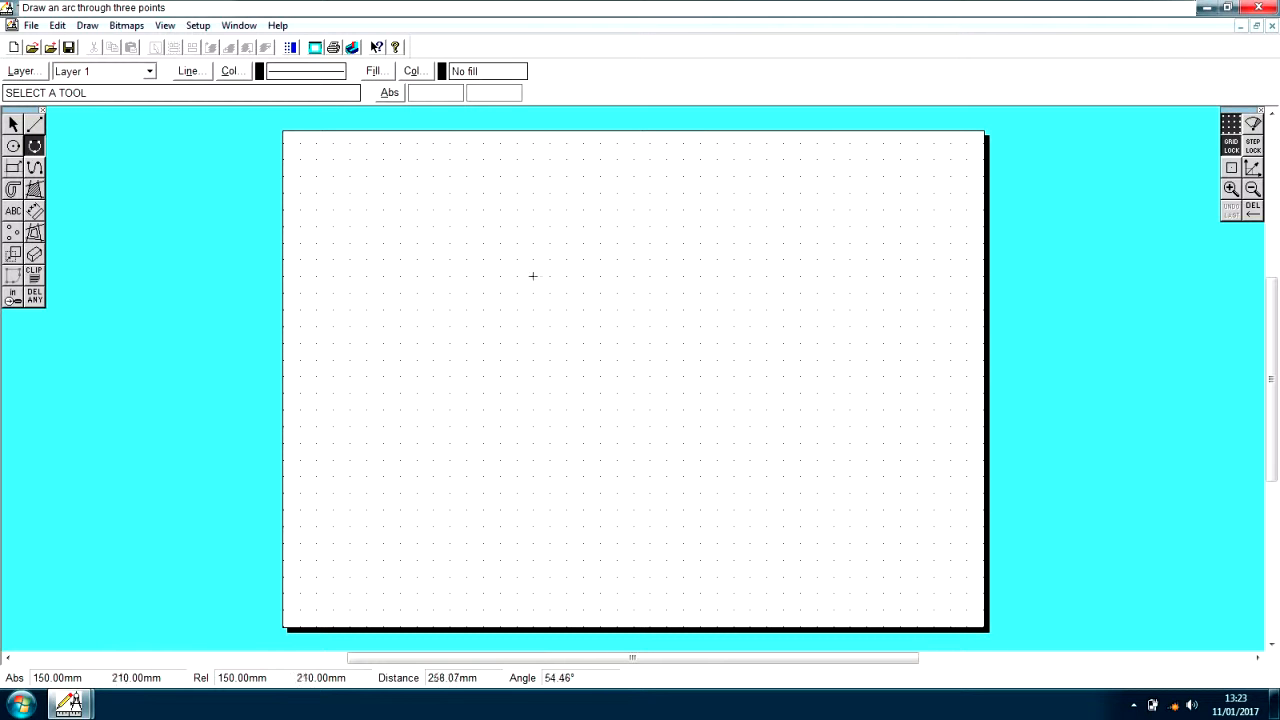
pyautogui.click(549, 360)
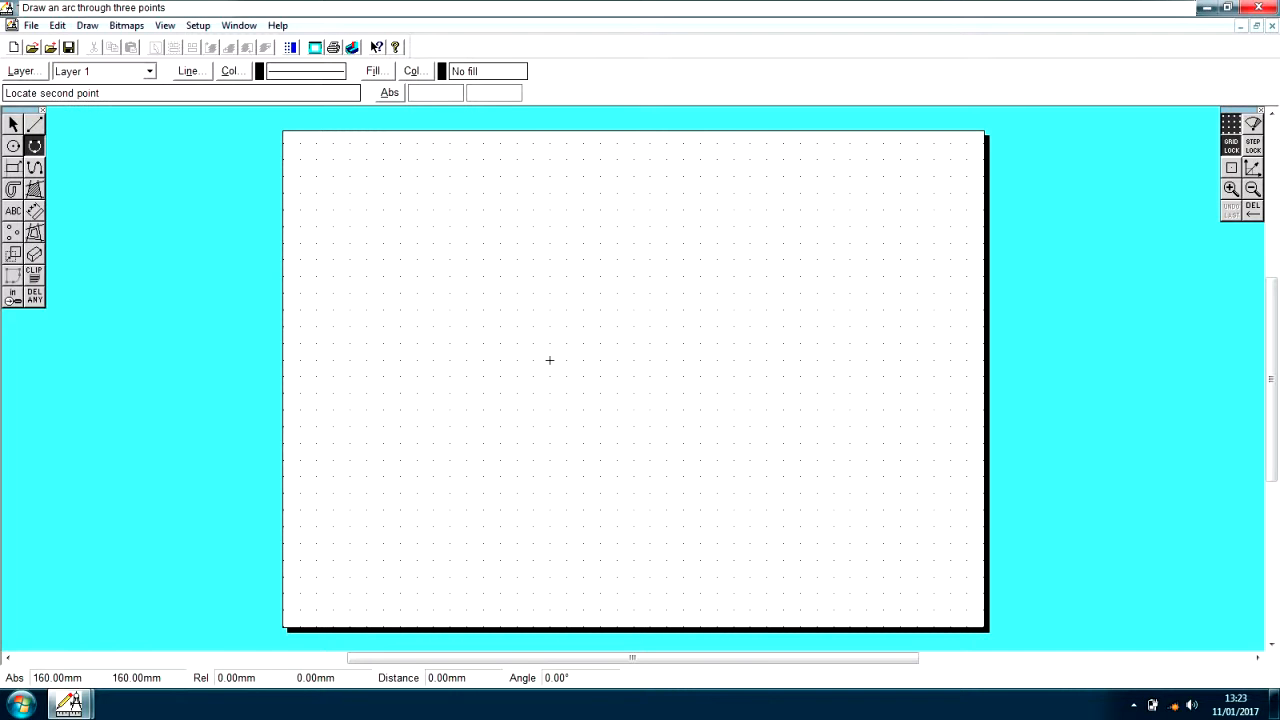
pyautogui.click(533, 311)
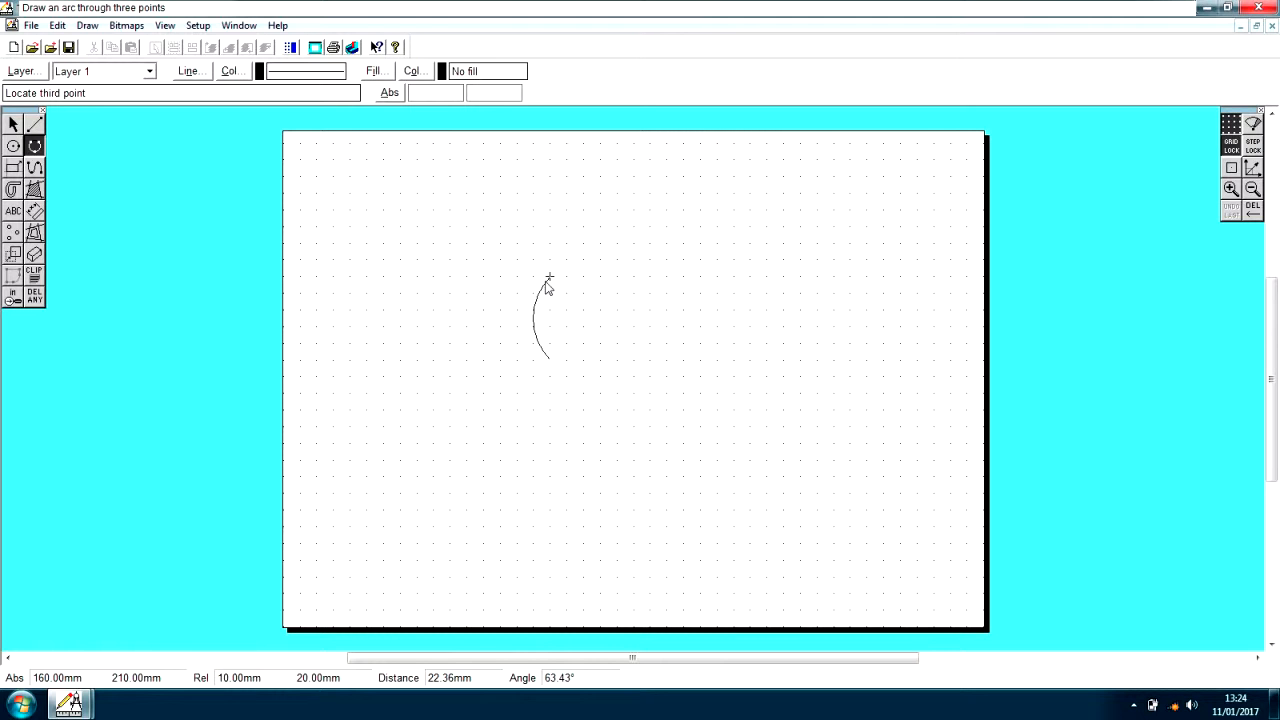
pyautogui.click(548, 279)
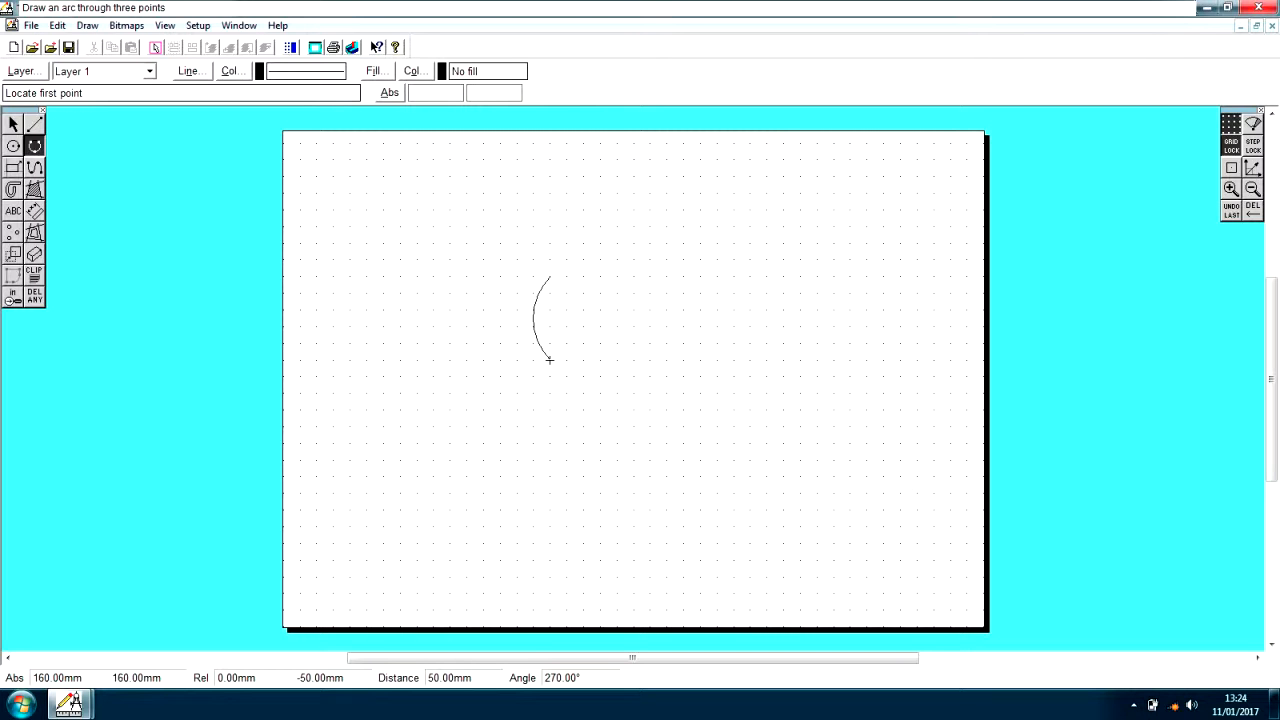
# - Draw the petal's right side as a three-point arc from (160, 160) through (170, 180) to (160, 210) mm
pyautogui.click(549, 359)
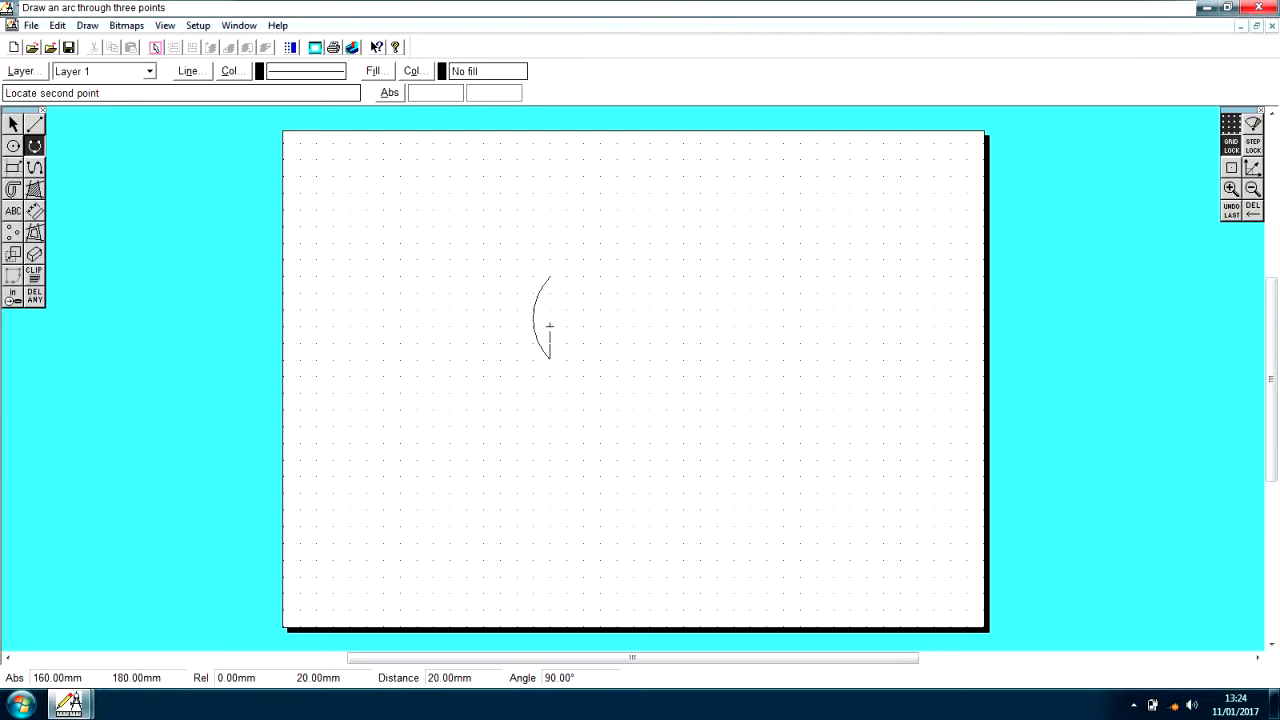
pyautogui.click(566, 326)
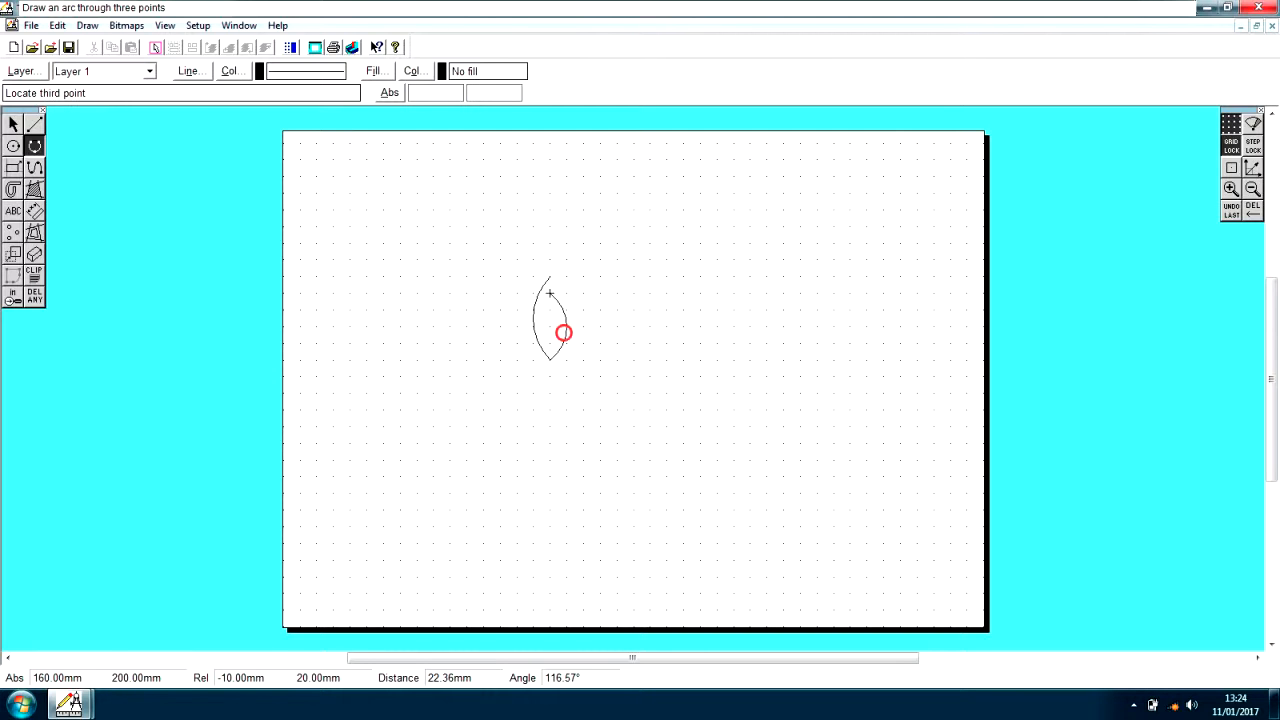
pyautogui.click(549, 277)
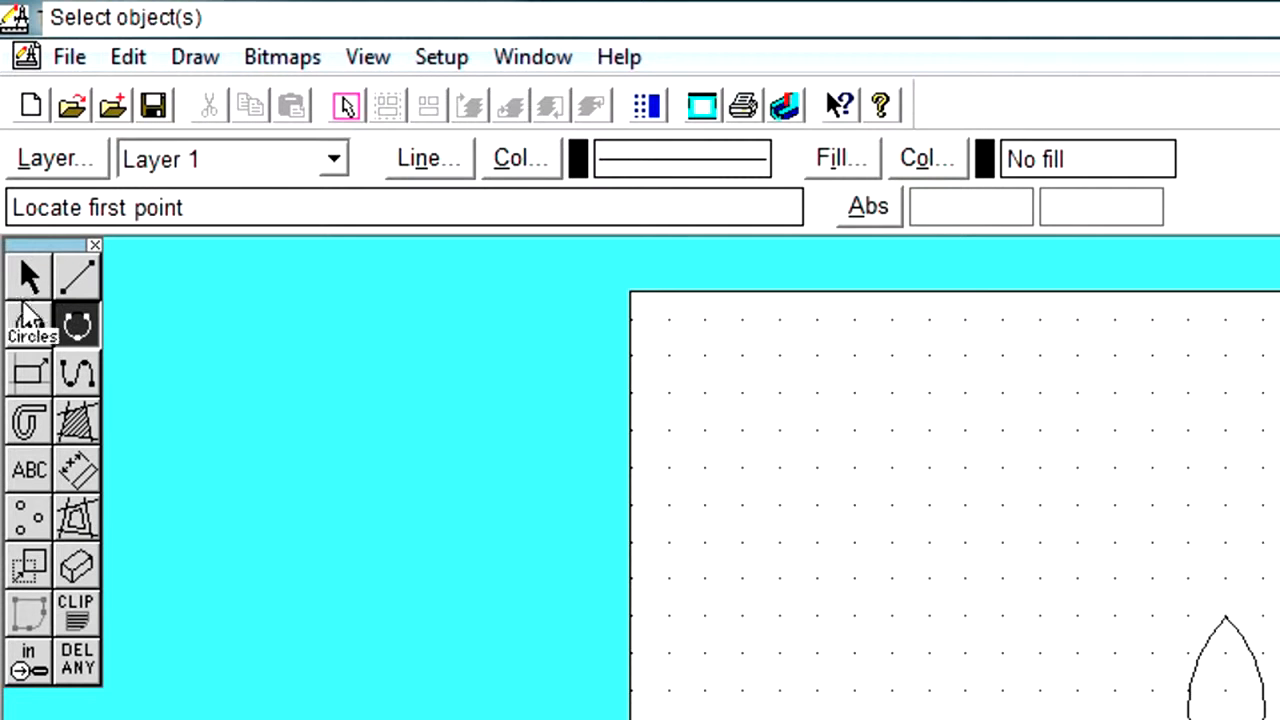
# - Select the petal's left and right arcs in turn to check whether they are separate objects, and deselect them
pyautogui.click(28, 279)
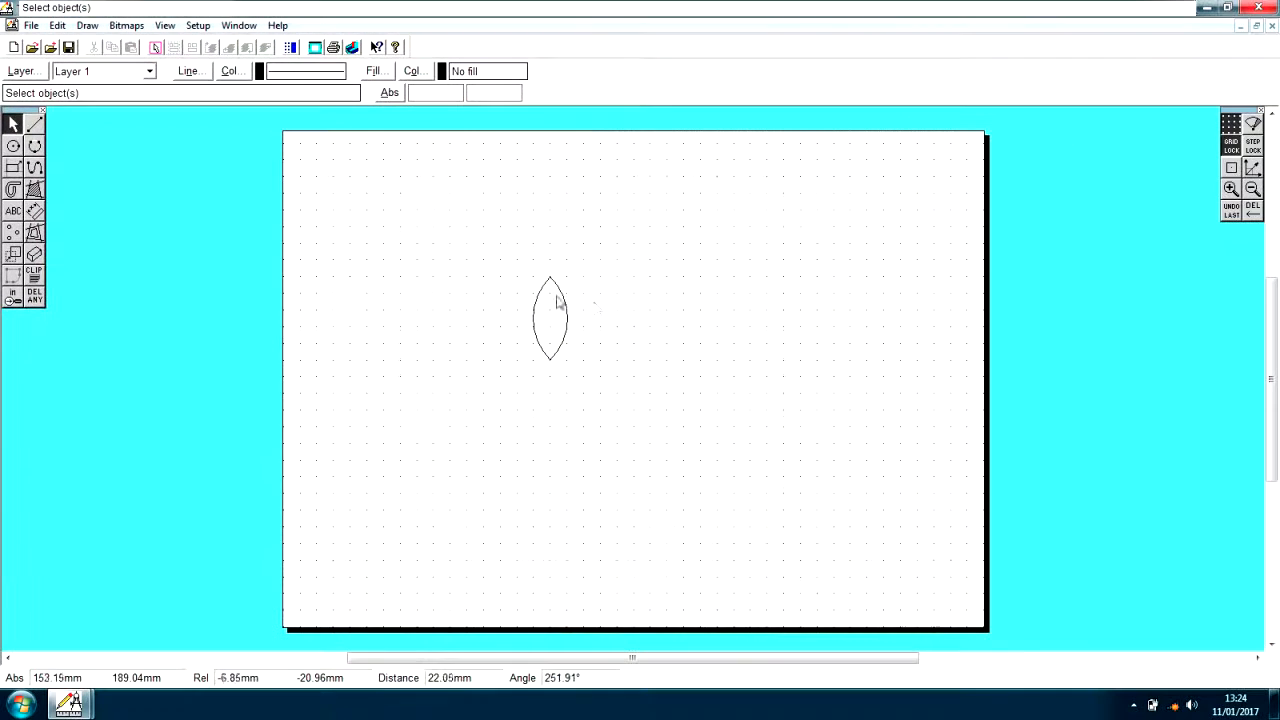
pyautogui.click(533, 322)
pyautogui.click(547, 318)
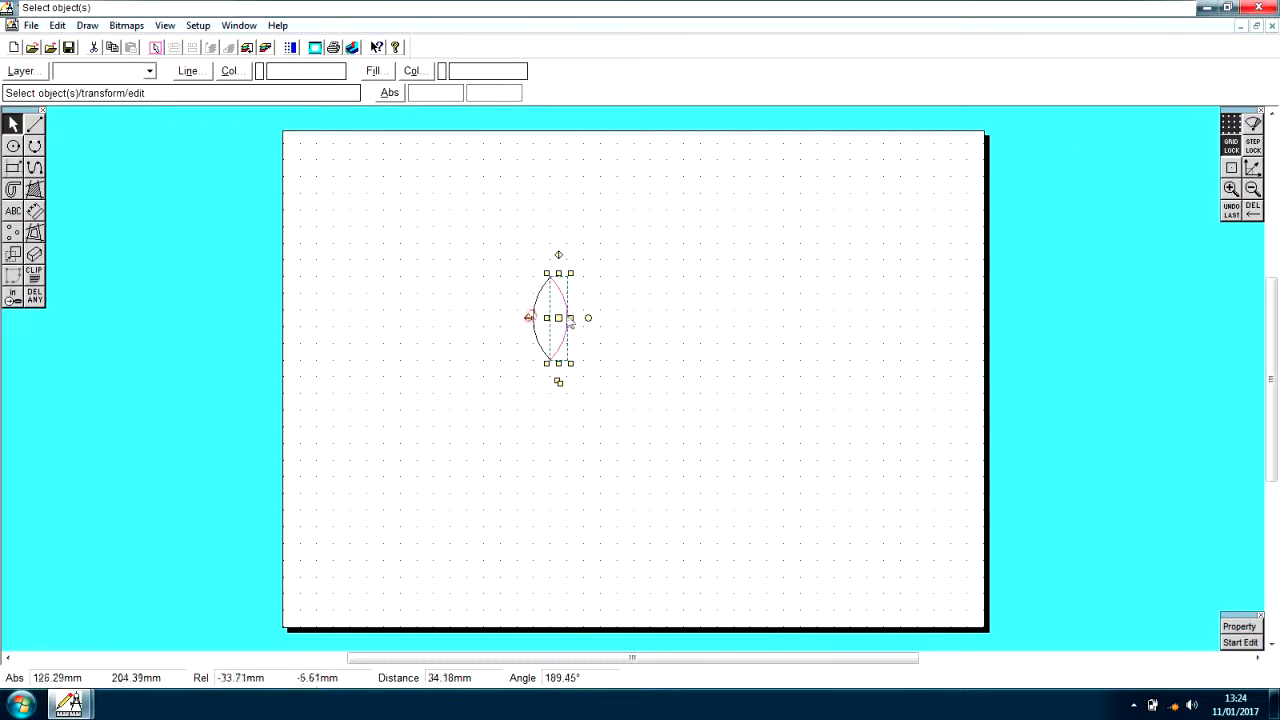
pyautogui.click(565, 303)
pyautogui.click(532, 320)
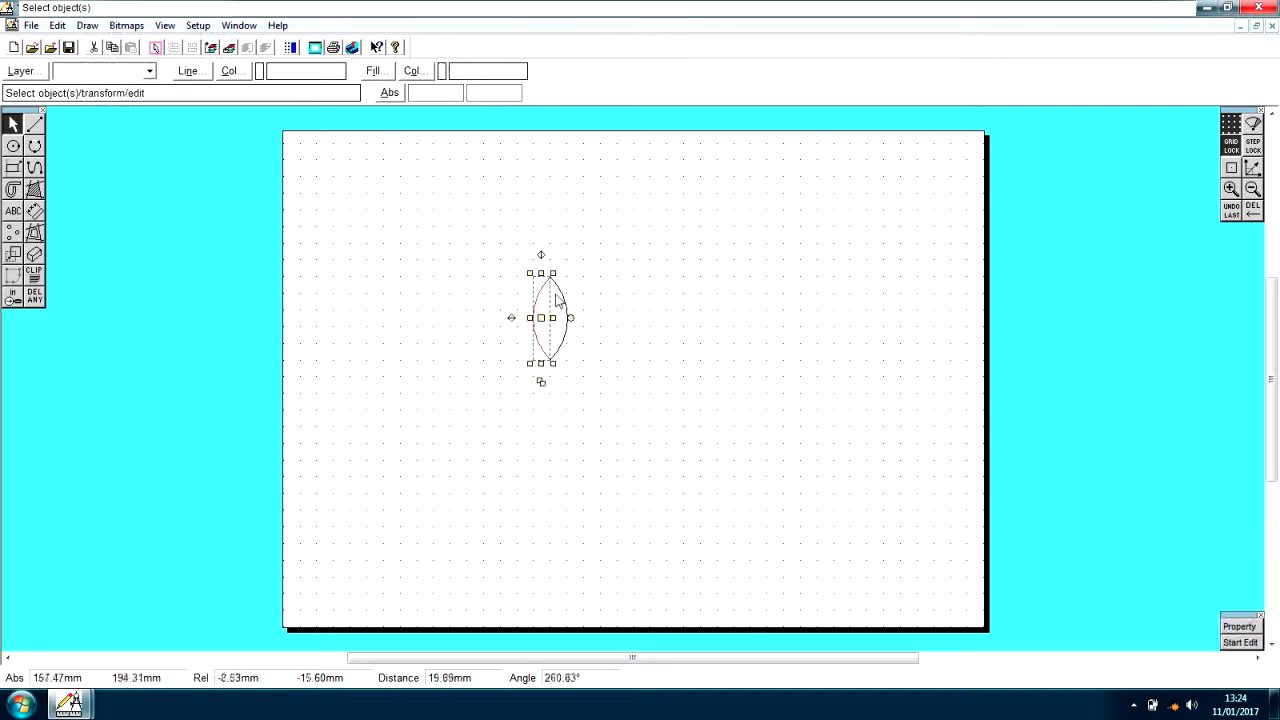
pyautogui.click(563, 299)
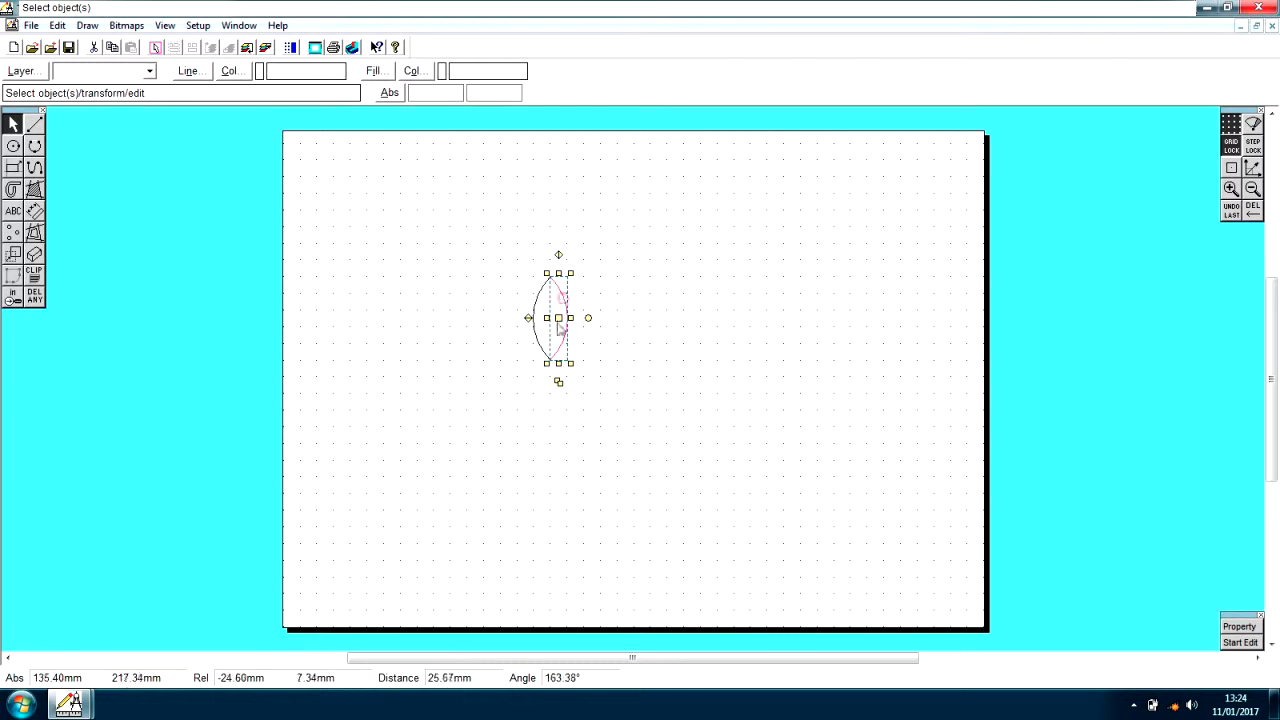
pyautogui.click(508, 271)
pyautogui.click(508, 263)
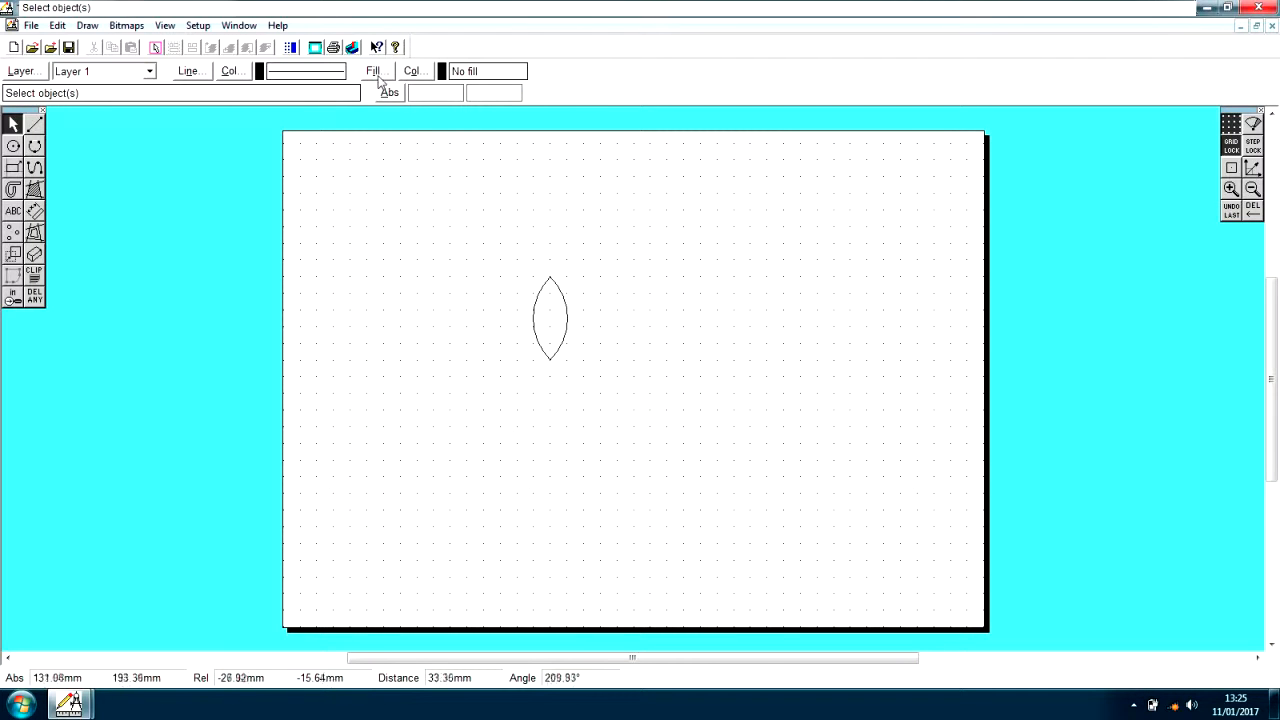
pyautogui.click(504, 311)
pyautogui.click(571, 271)
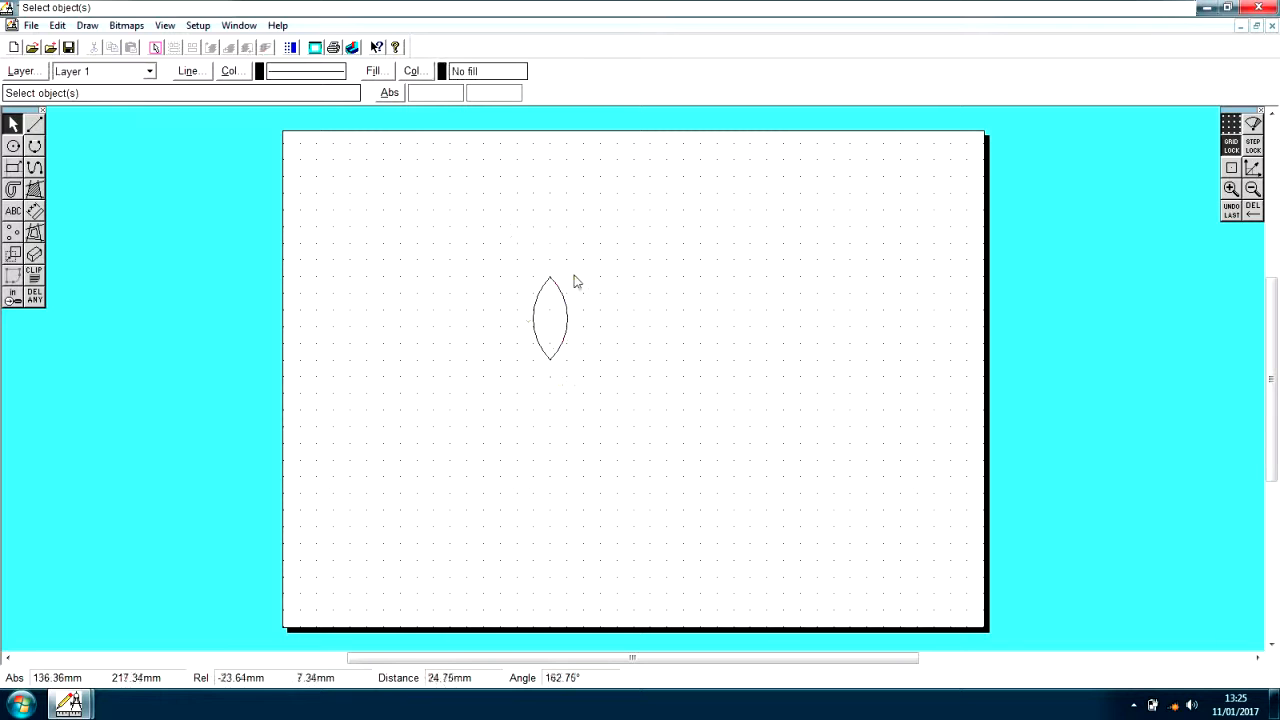
pyautogui.click(509, 260)
pyautogui.click(531, 290)
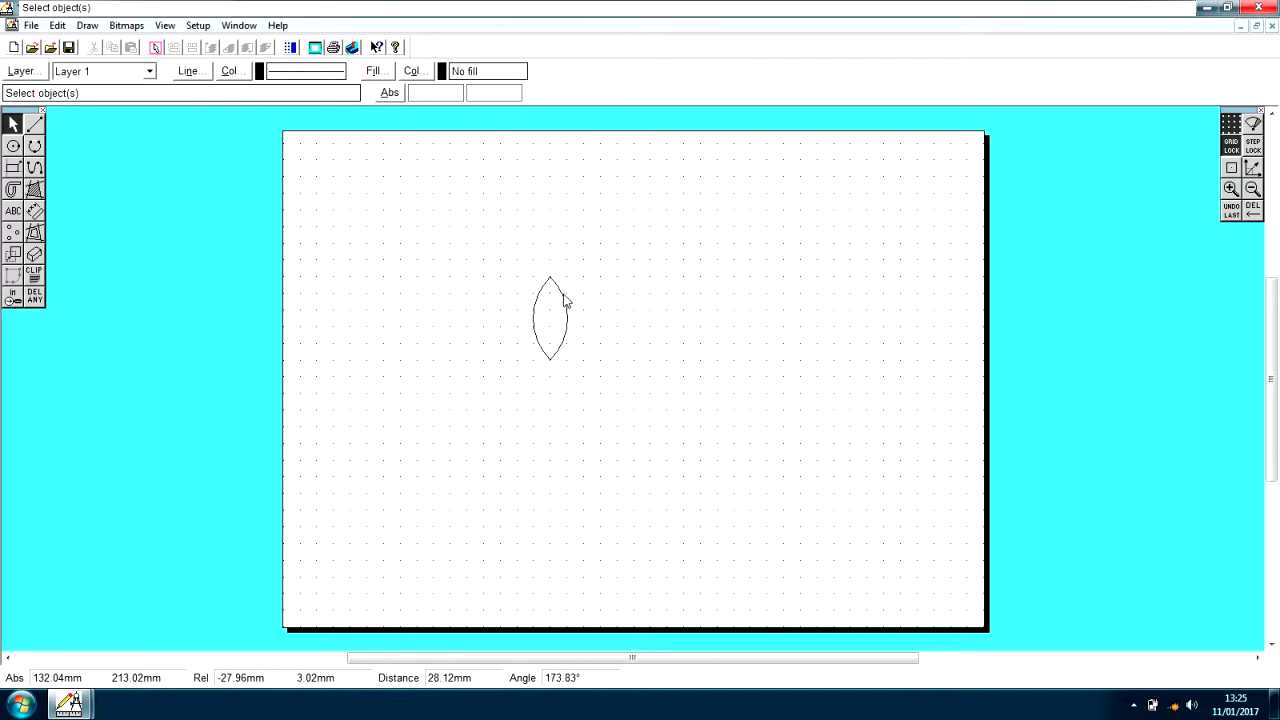
pyautogui.click(503, 273)
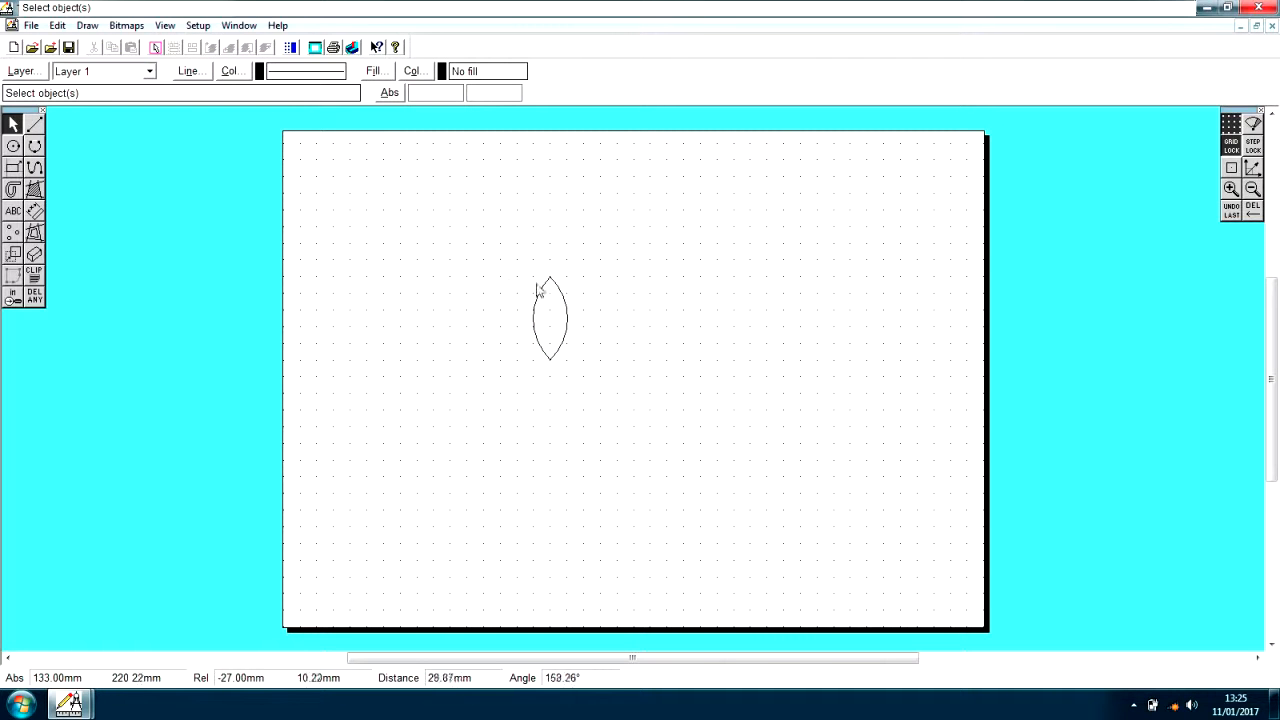
# - Select both petal arcs together and combine them into one path with Make Path, accepting the warning
pyautogui.moveTo(505, 265); pyautogui.dragTo(594, 381)
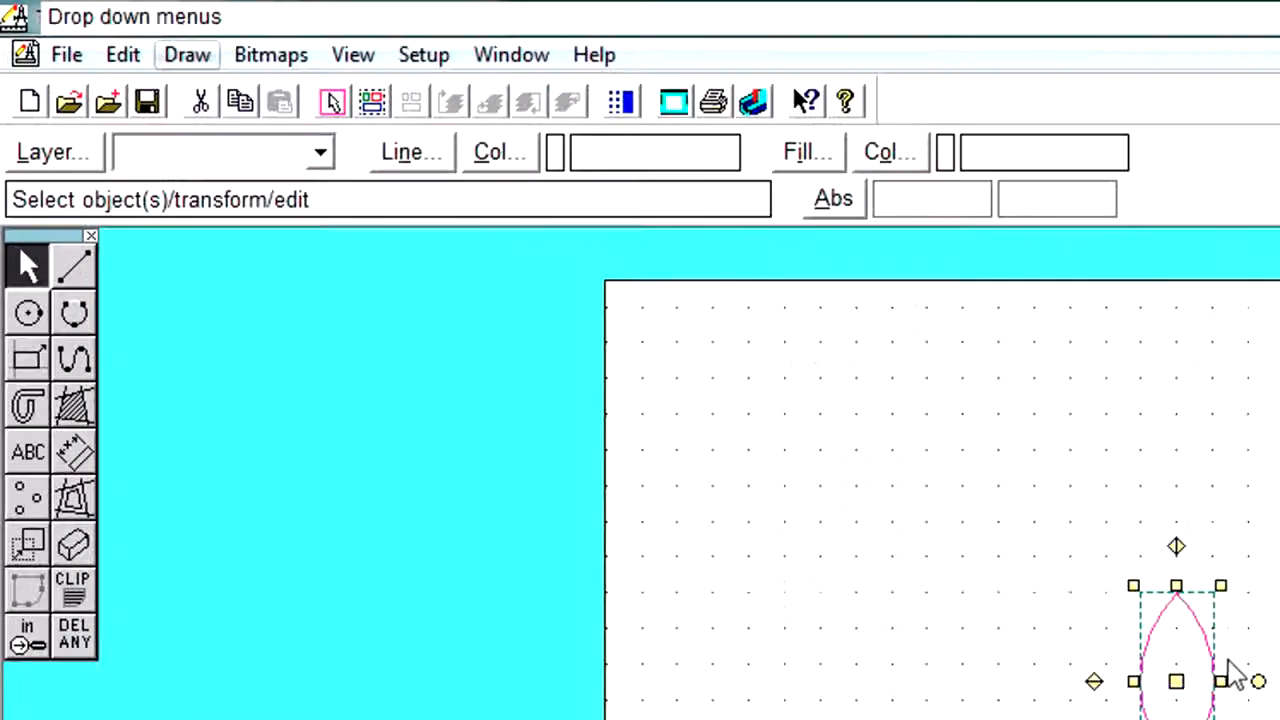
pyautogui.click(123, 56)
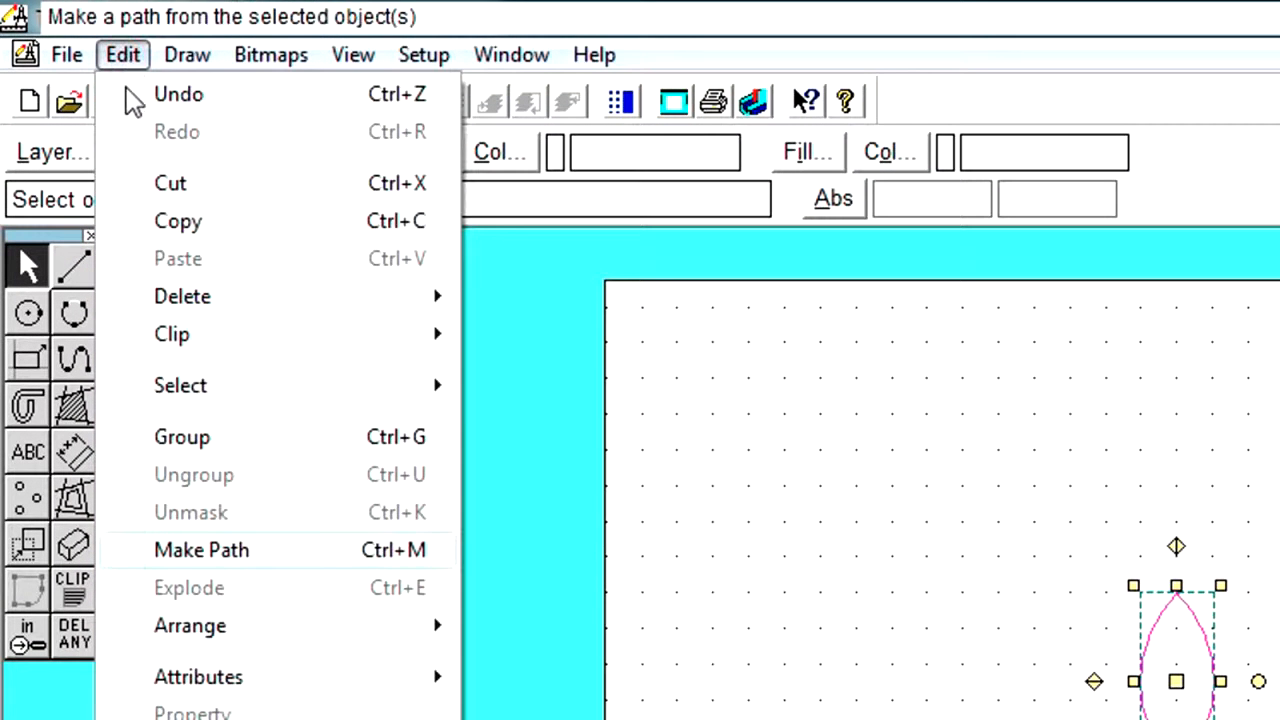
pyautogui.click(263, 557)
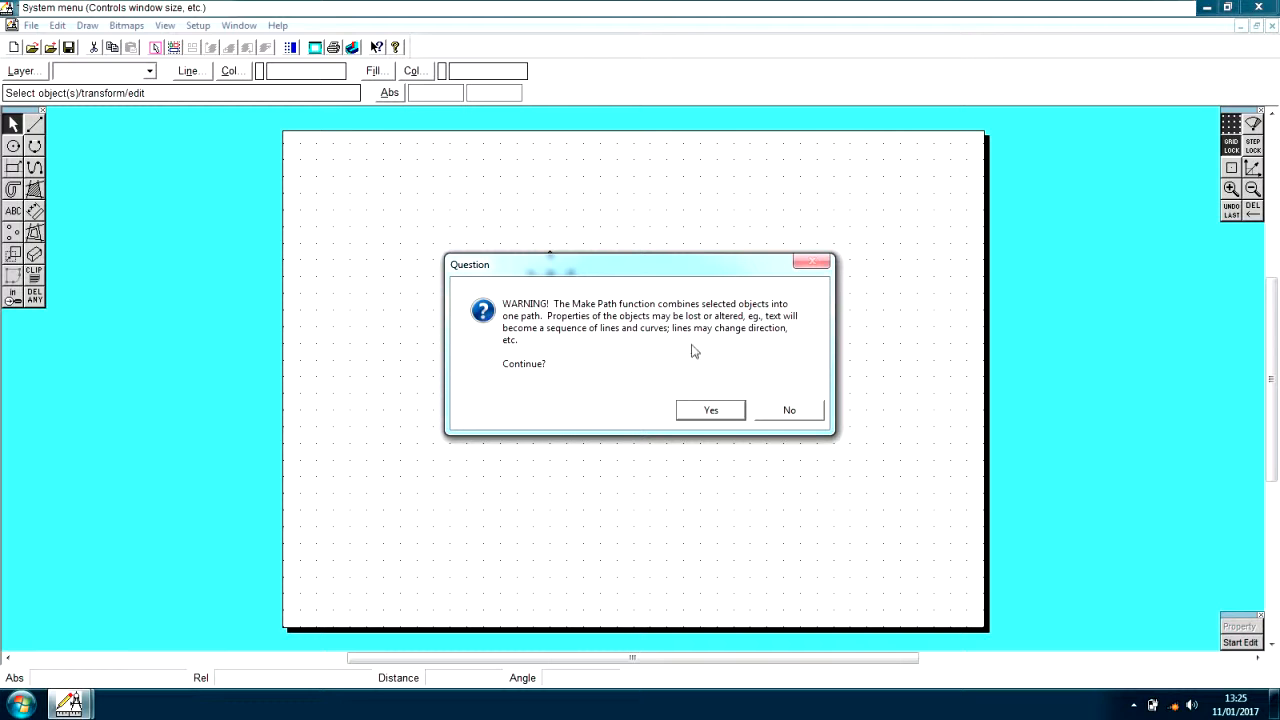
pyautogui.click(703, 419)
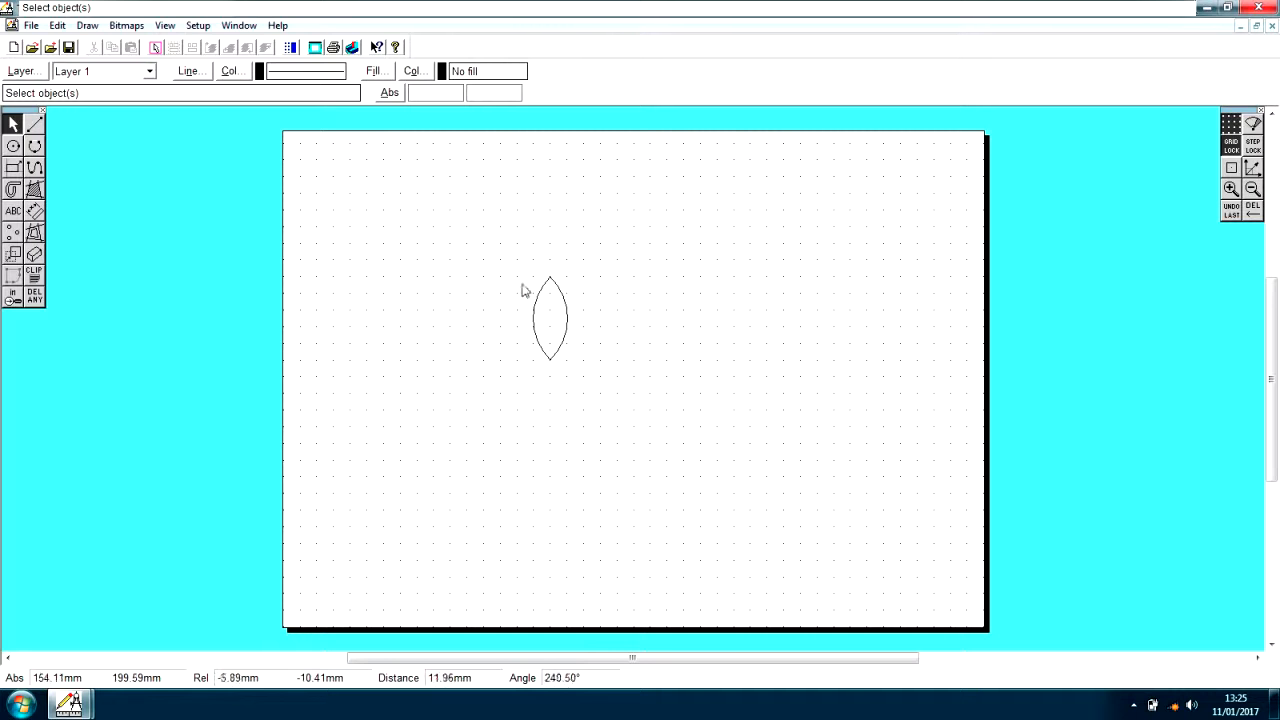
# - Select the petal outline to check whether both sides now act as one object, and deselect it
pyautogui.click(490, 267)
pyautogui.click(538, 294)
pyautogui.click(593, 288)
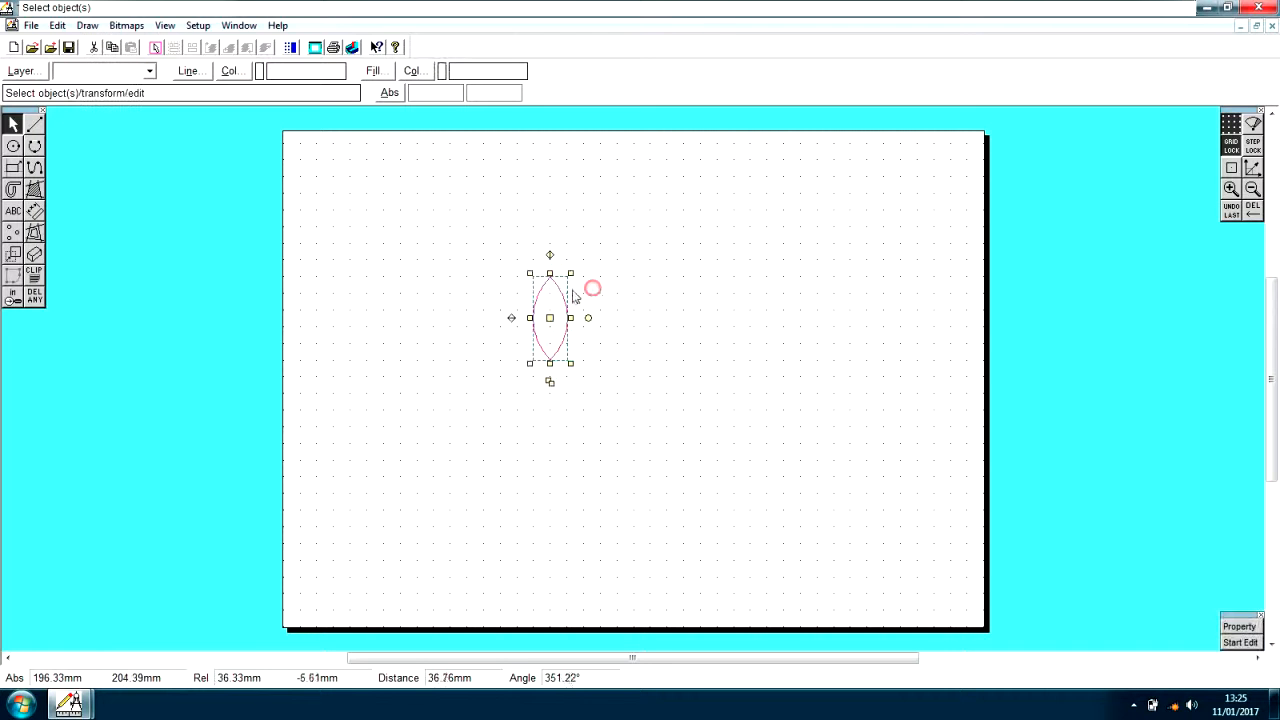
pyautogui.click(557, 294)
pyautogui.click(611, 288)
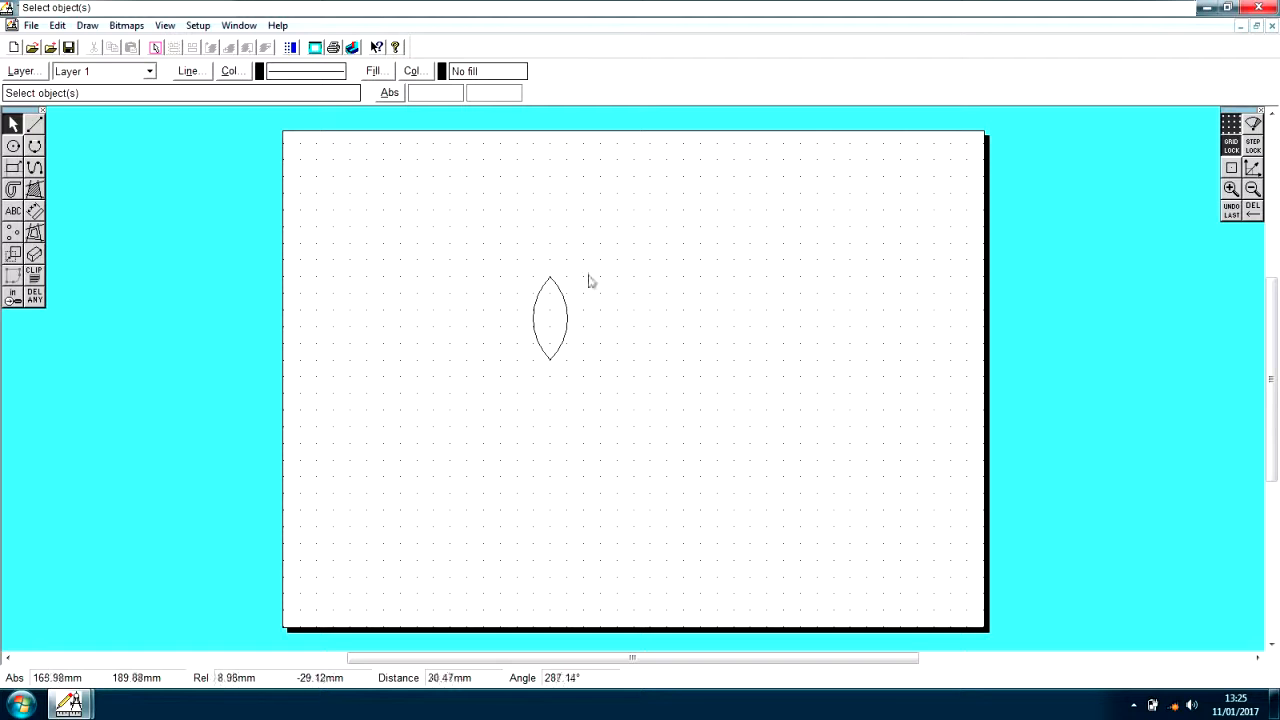
# - Give the petal path a solid fill and set its fill colour to light pink from the basic colors
pyautogui.click(563, 331)
pyautogui.click(565, 305)
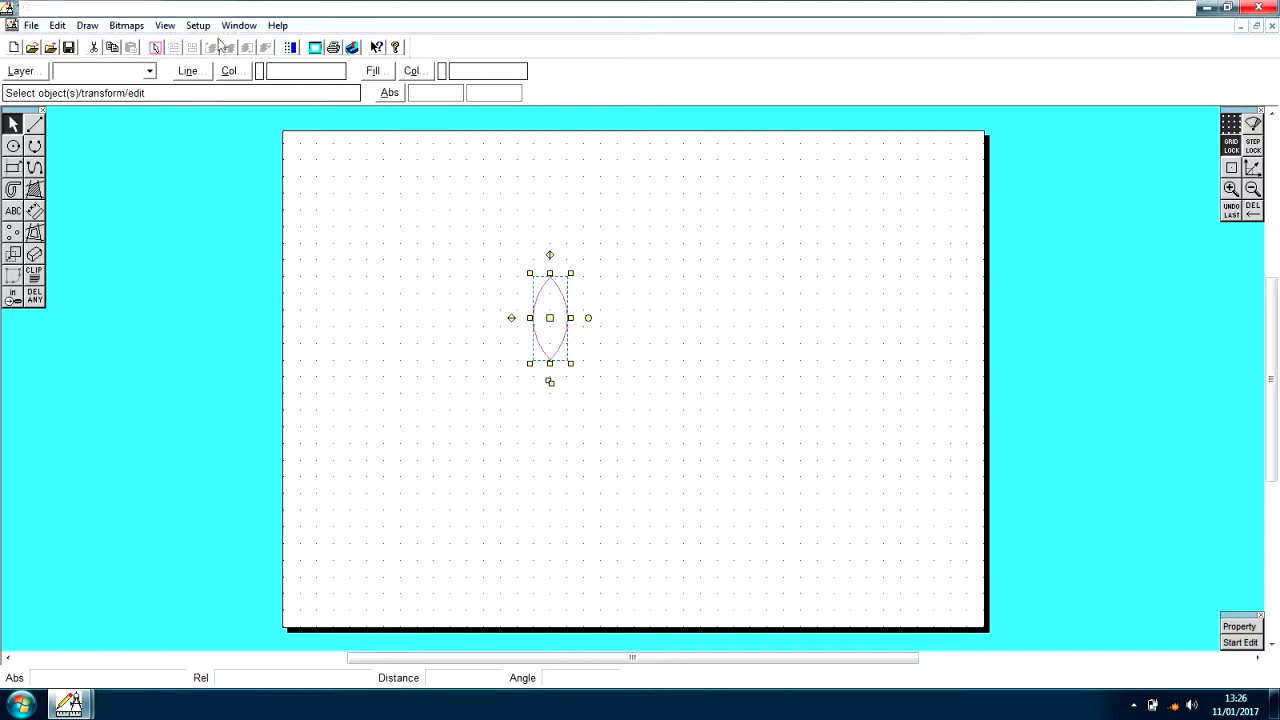
pyautogui.click(389, 79)
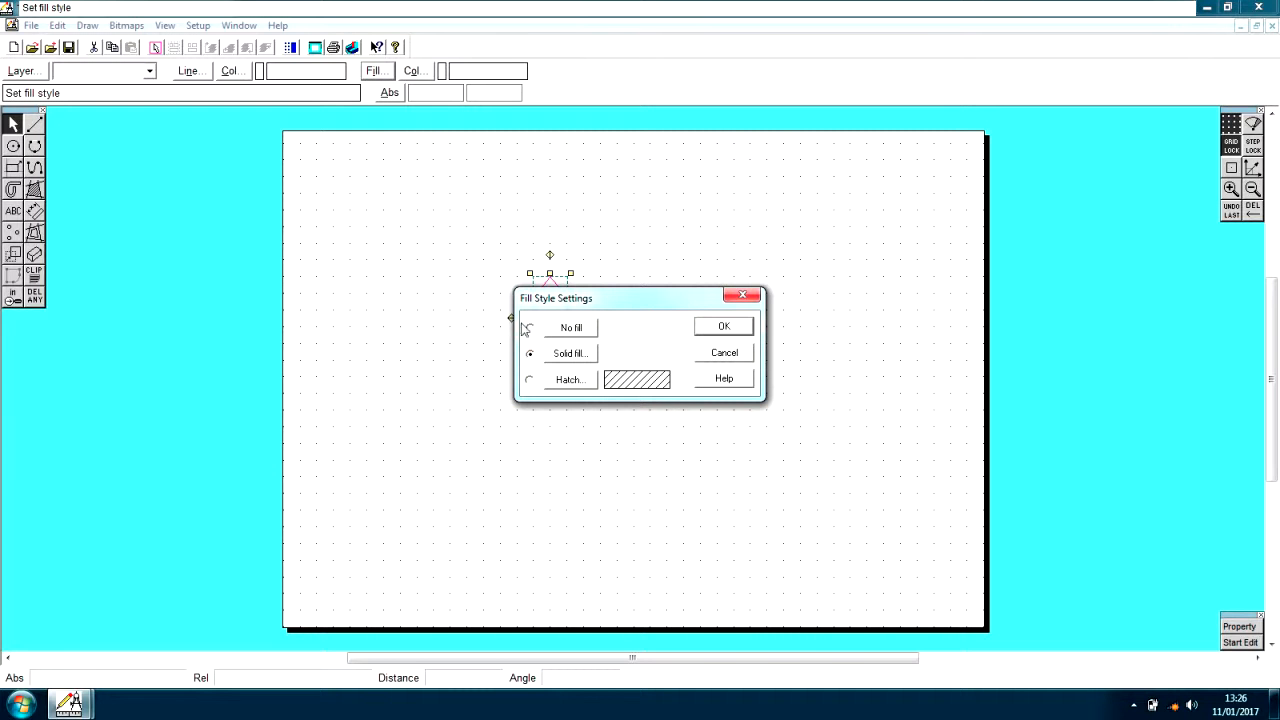
pyautogui.click(723, 327)
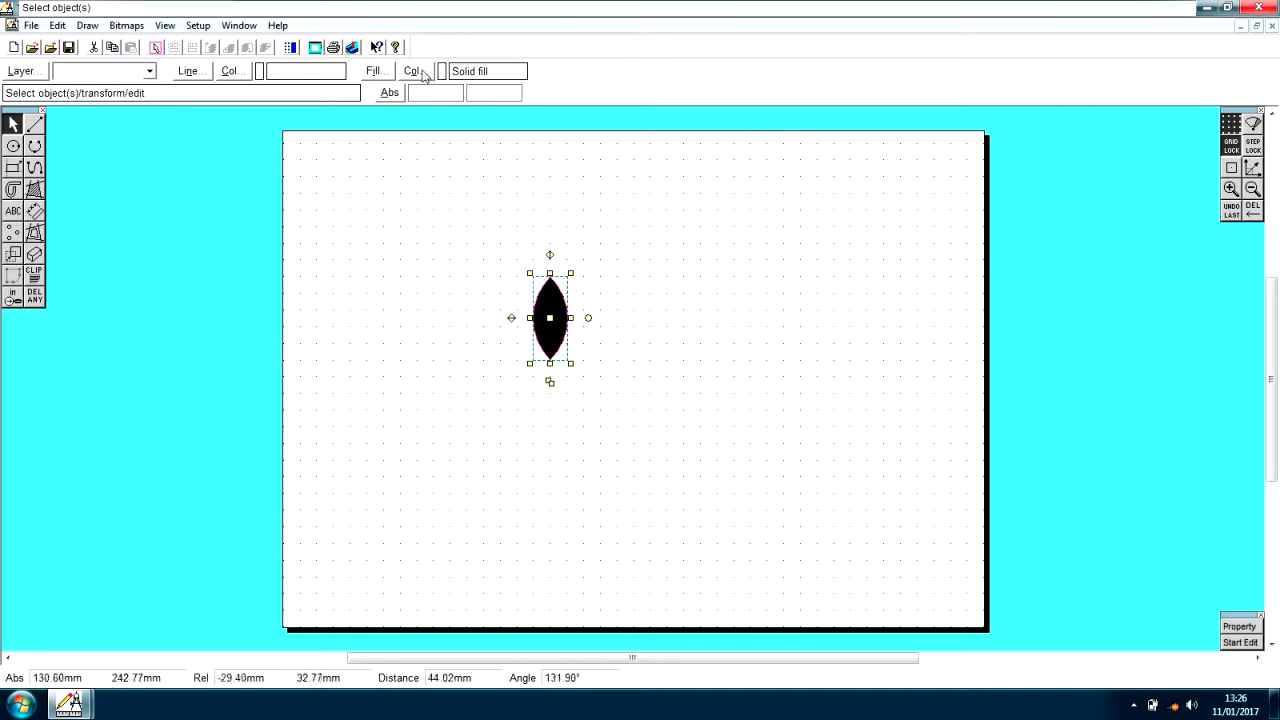
pyautogui.click(419, 75)
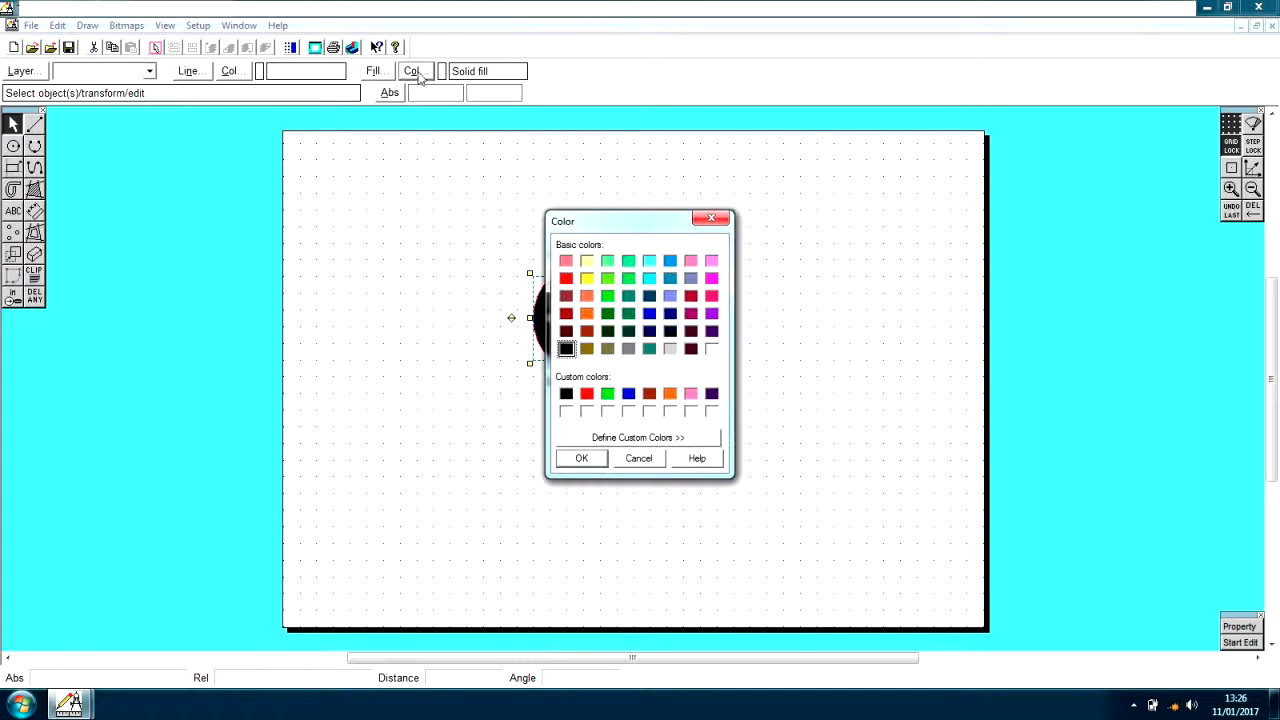
pyautogui.click(711, 262)
pyautogui.click(581, 459)
pyautogui.click(537, 265)
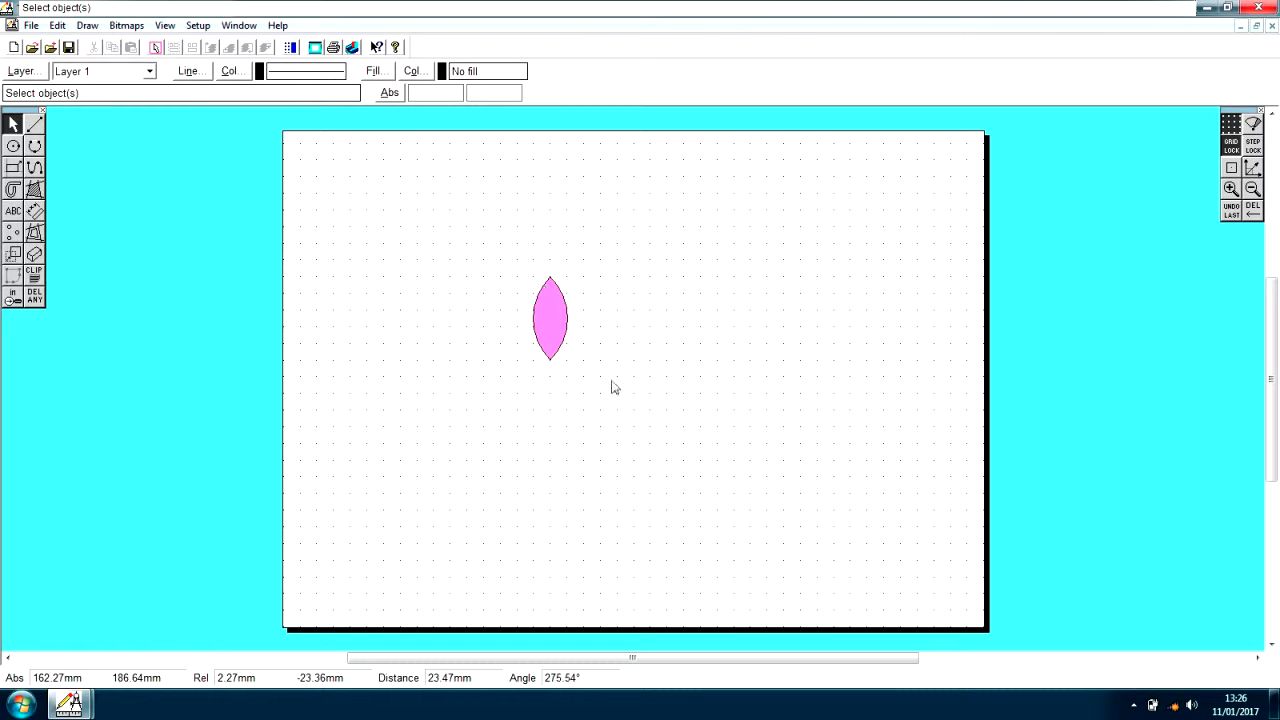
# - Set the petal's outline to the solid line type with Fine width
pyautogui.click(554, 320)
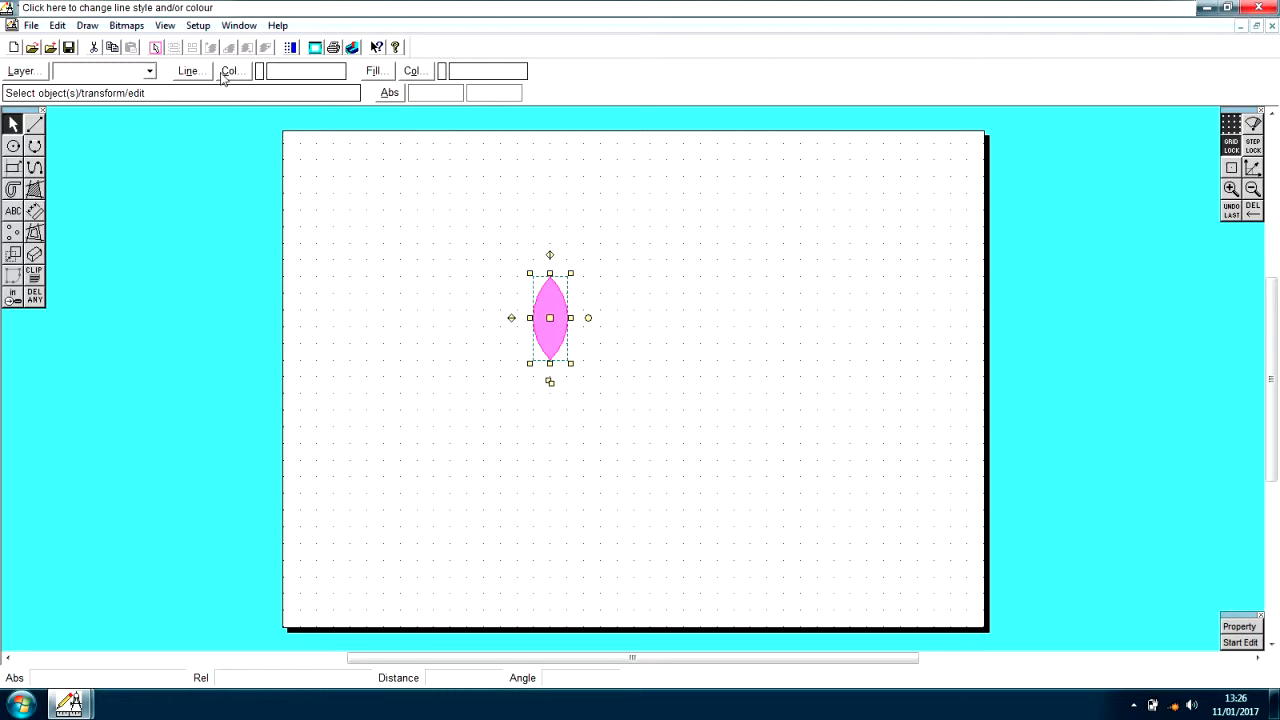
pyautogui.click(188, 71)
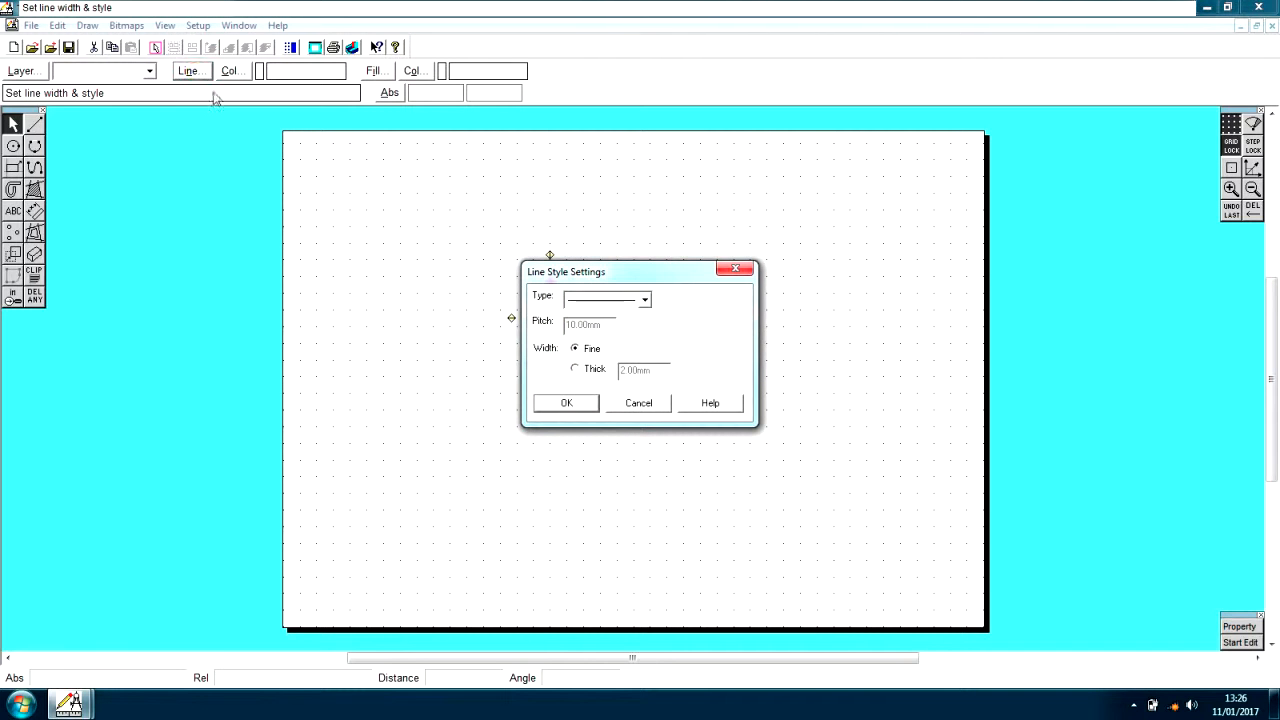
pyautogui.click(600, 298)
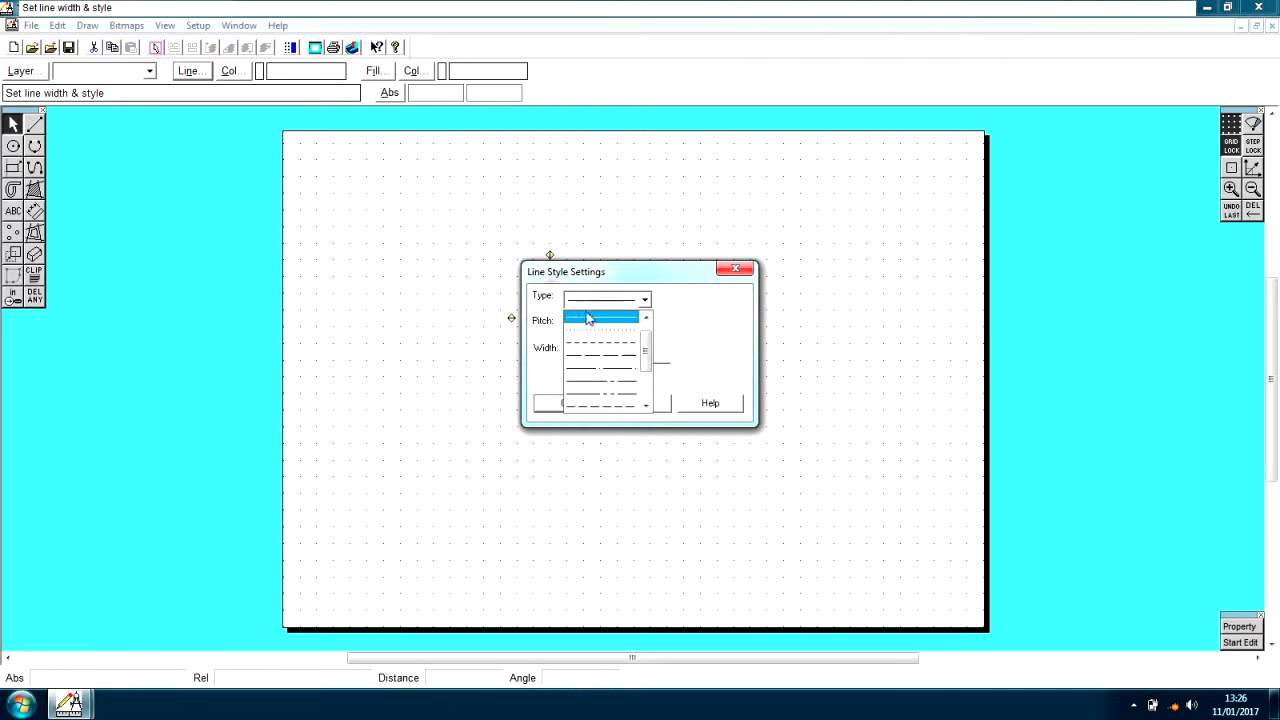
pyautogui.click(590, 318)
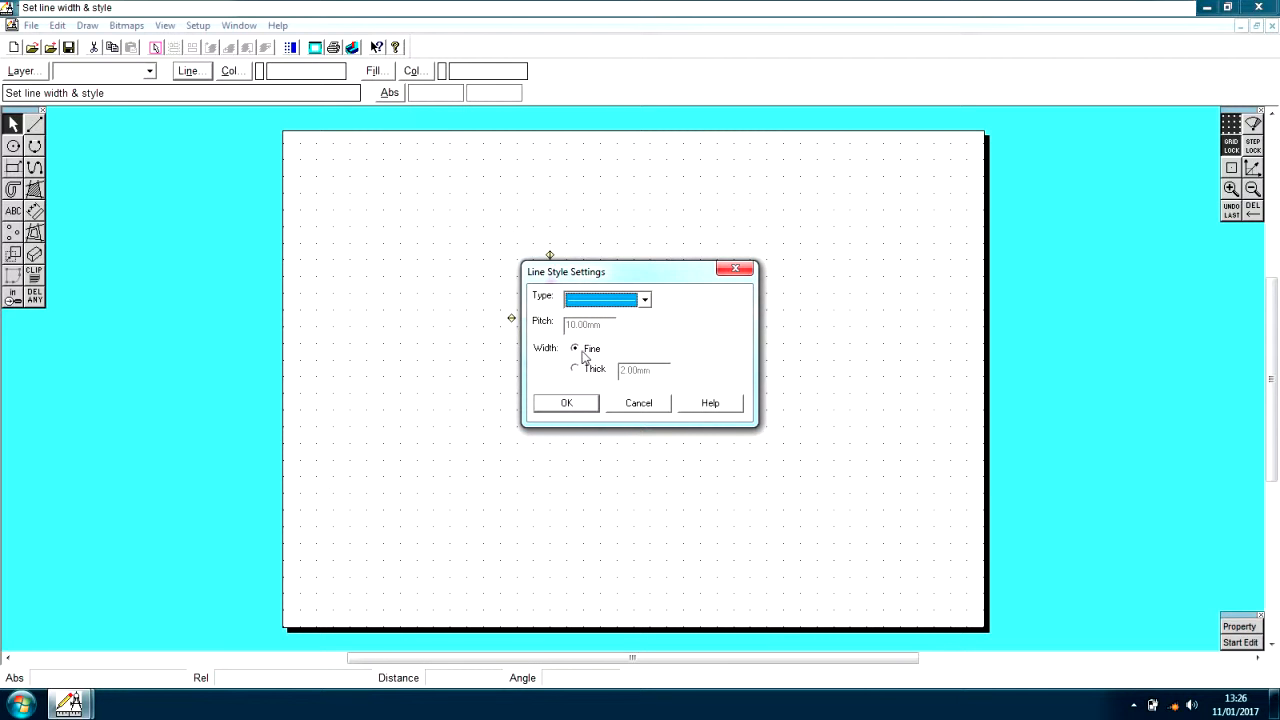
pyautogui.click(566, 402)
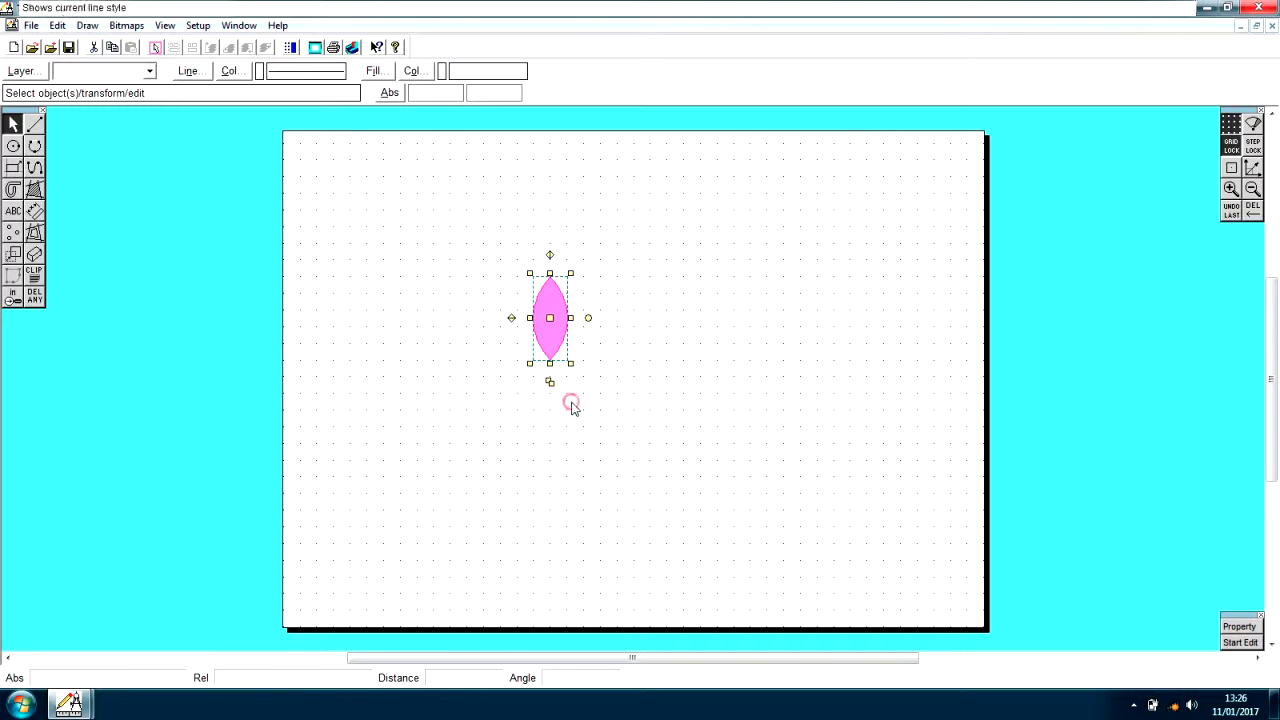
# - Set the petal's line colour to crimson from the basic colors and deselect the petal
pyautogui.click(230, 71)
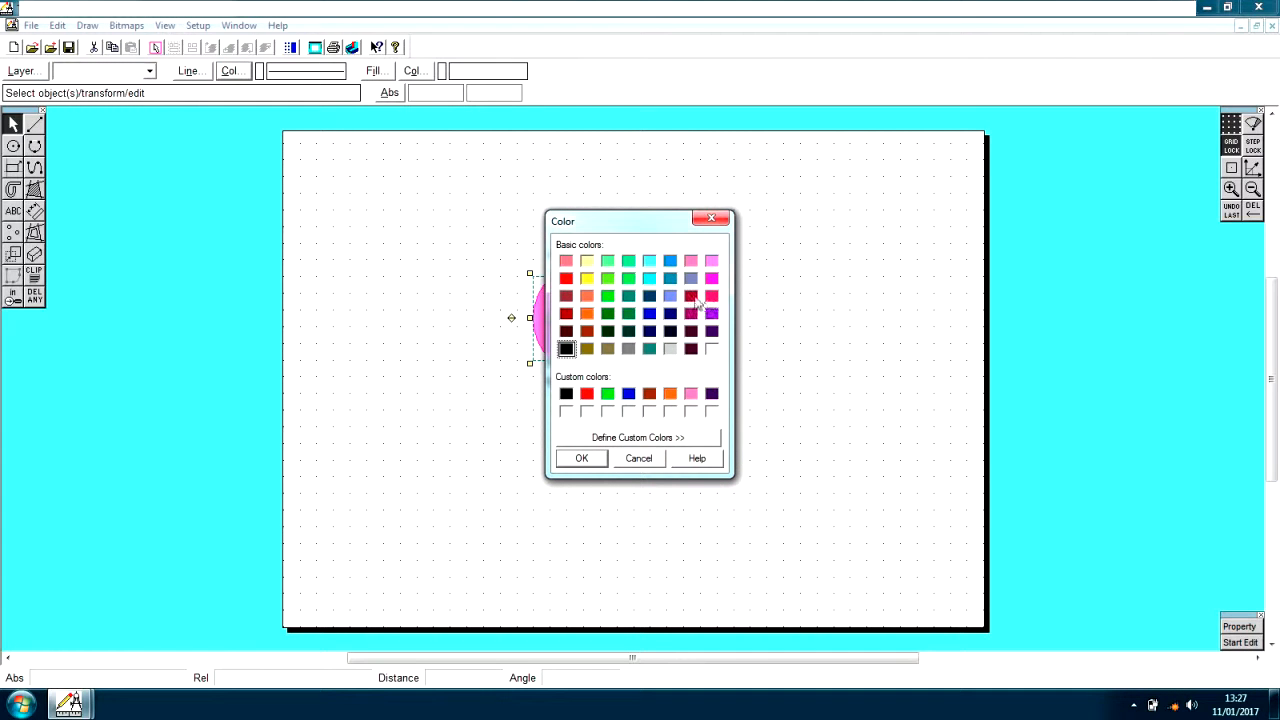
pyautogui.click(695, 299)
pyautogui.click(584, 462)
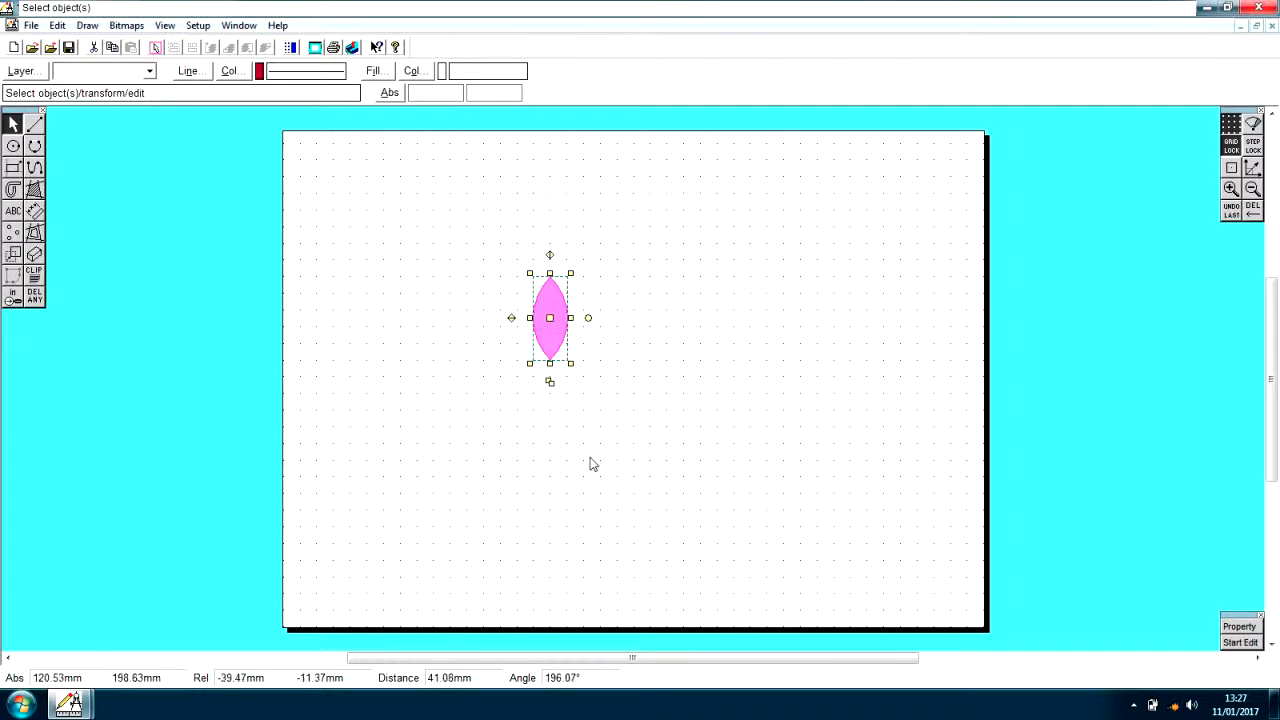
pyautogui.click(488, 307)
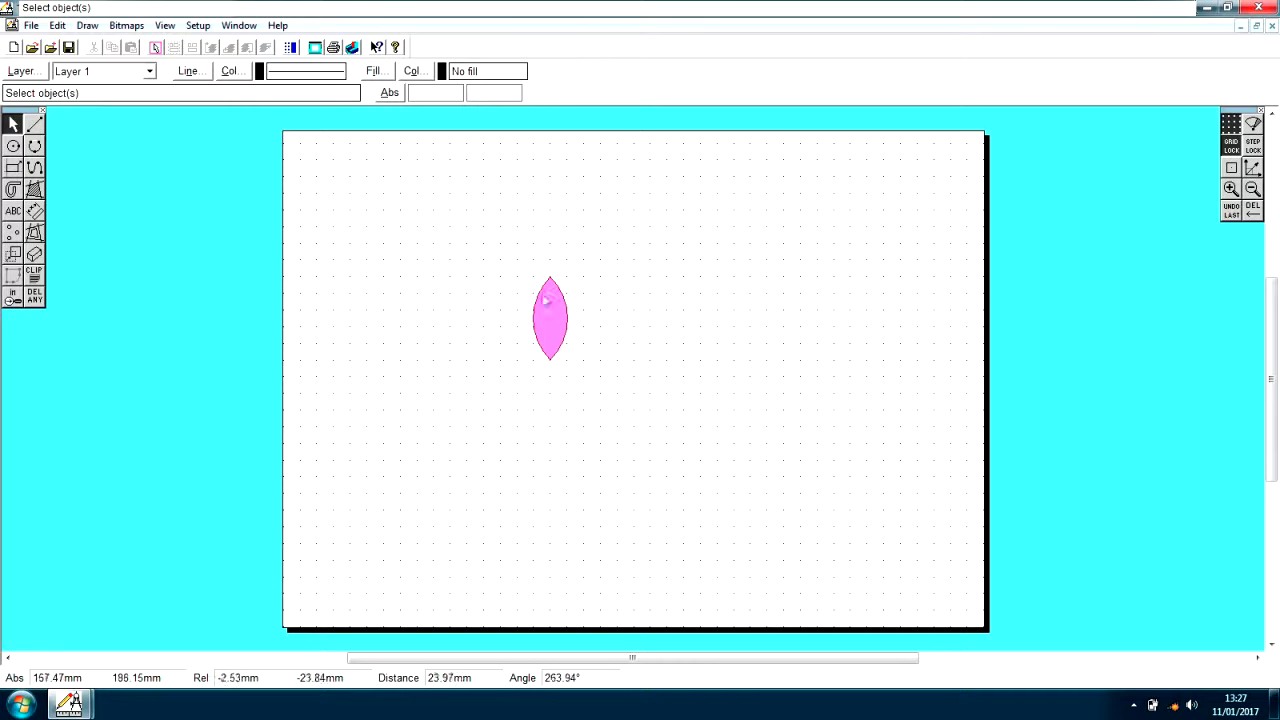
# - Rotate the petal with repeated copies at 137.5° about its lower tip to form the flower
pyautogui.click(548, 322)
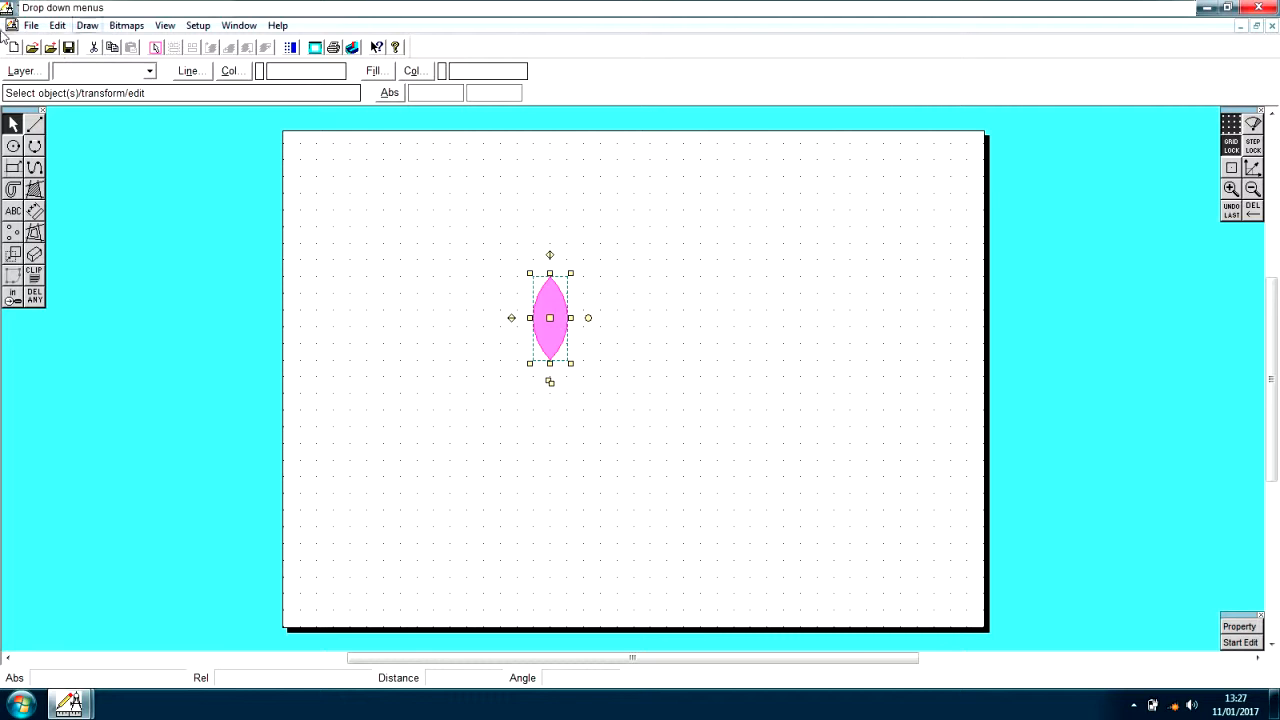
pyautogui.click(88, 26)
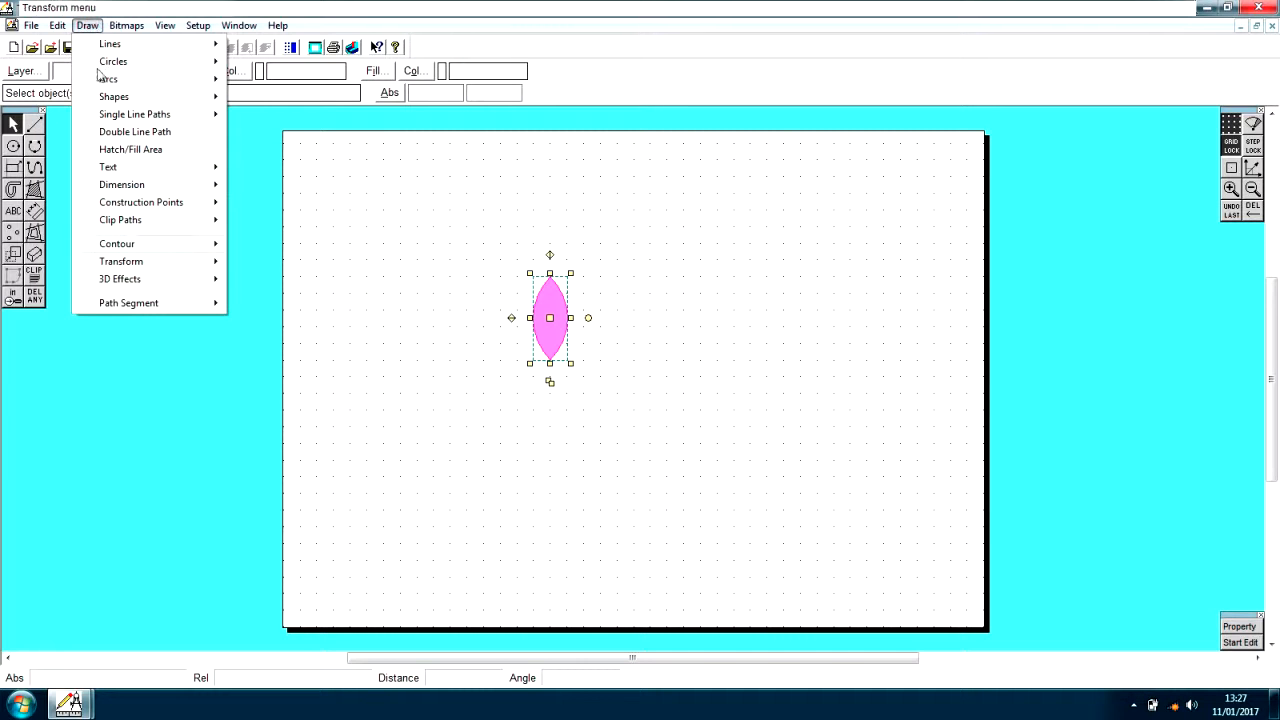
pyautogui.moveTo(146, 261)
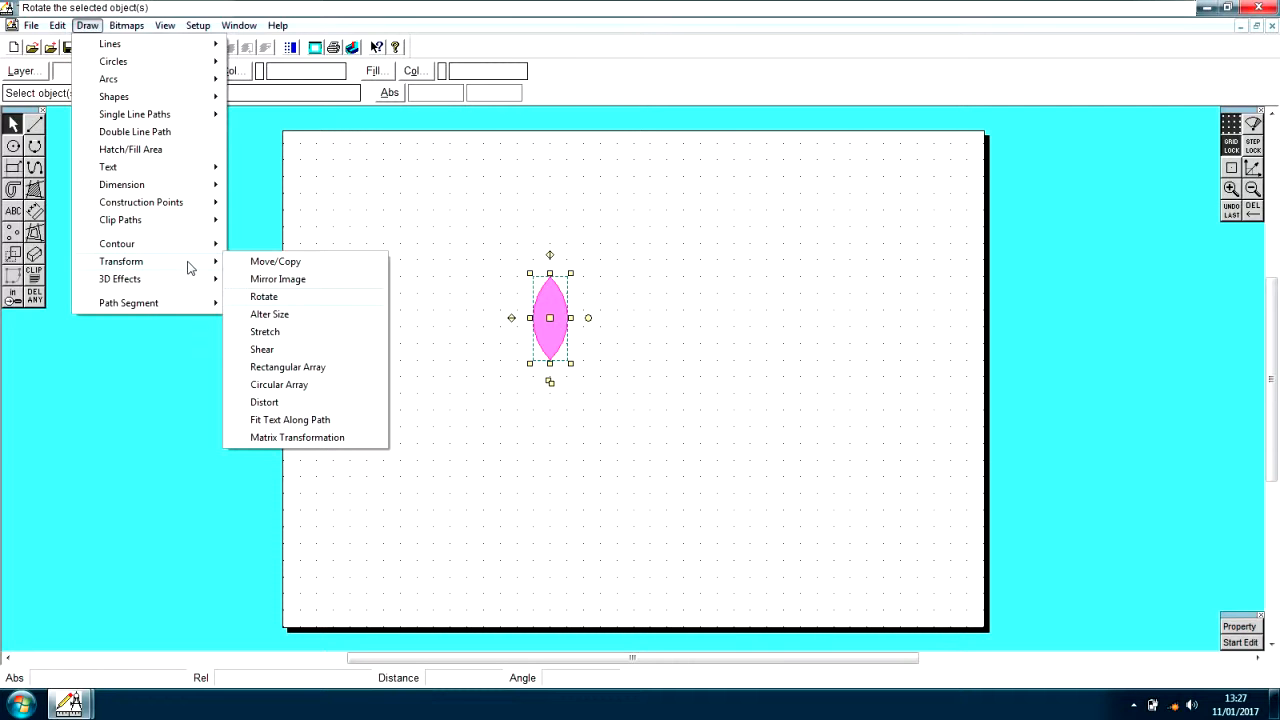
pyautogui.click(264, 297)
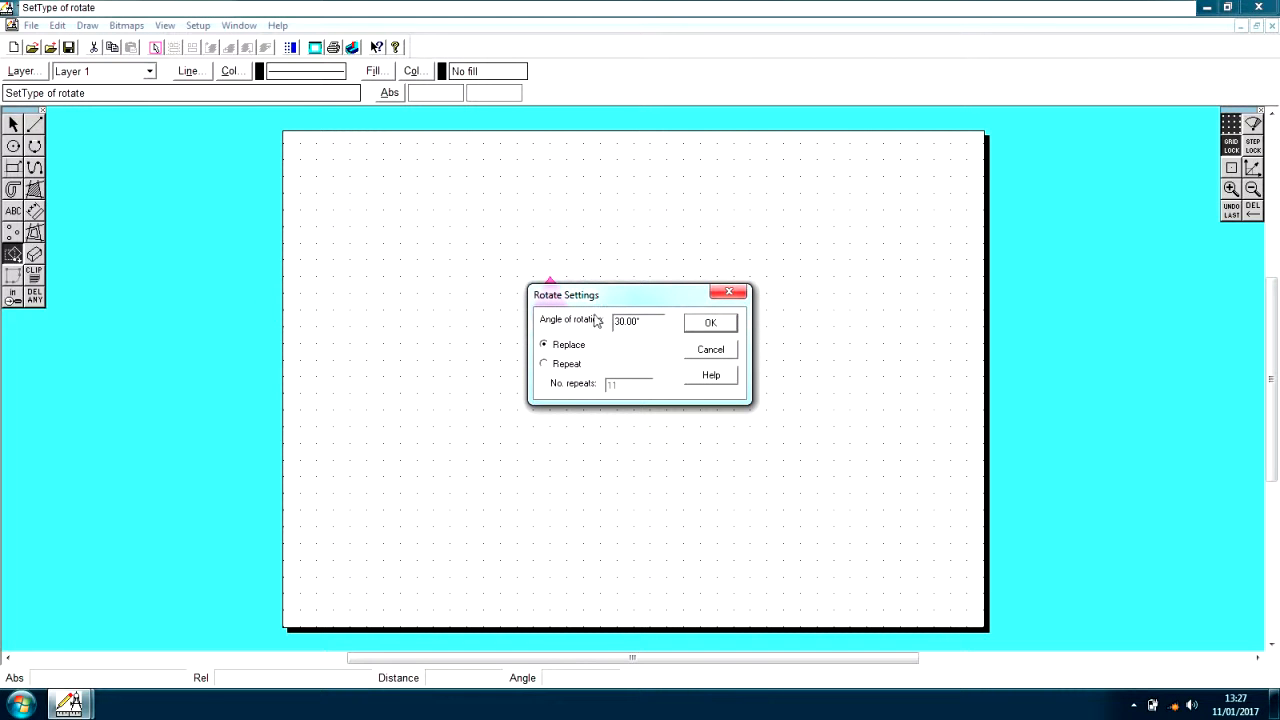
pyautogui.doubleClick(654, 320)
pyautogui.write('137.5')
pyautogui.click(544, 344)
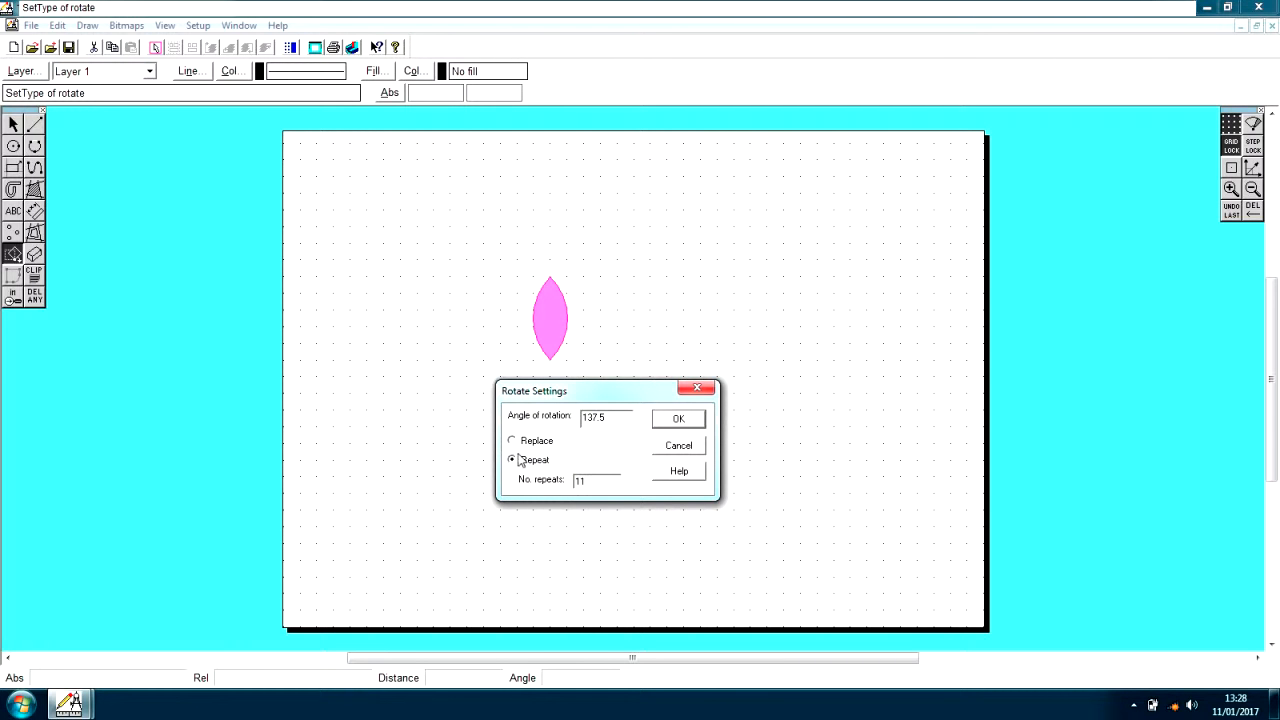
pyautogui.press('Tab')
pyautogui.write('2')
pyautogui.click(680, 421)
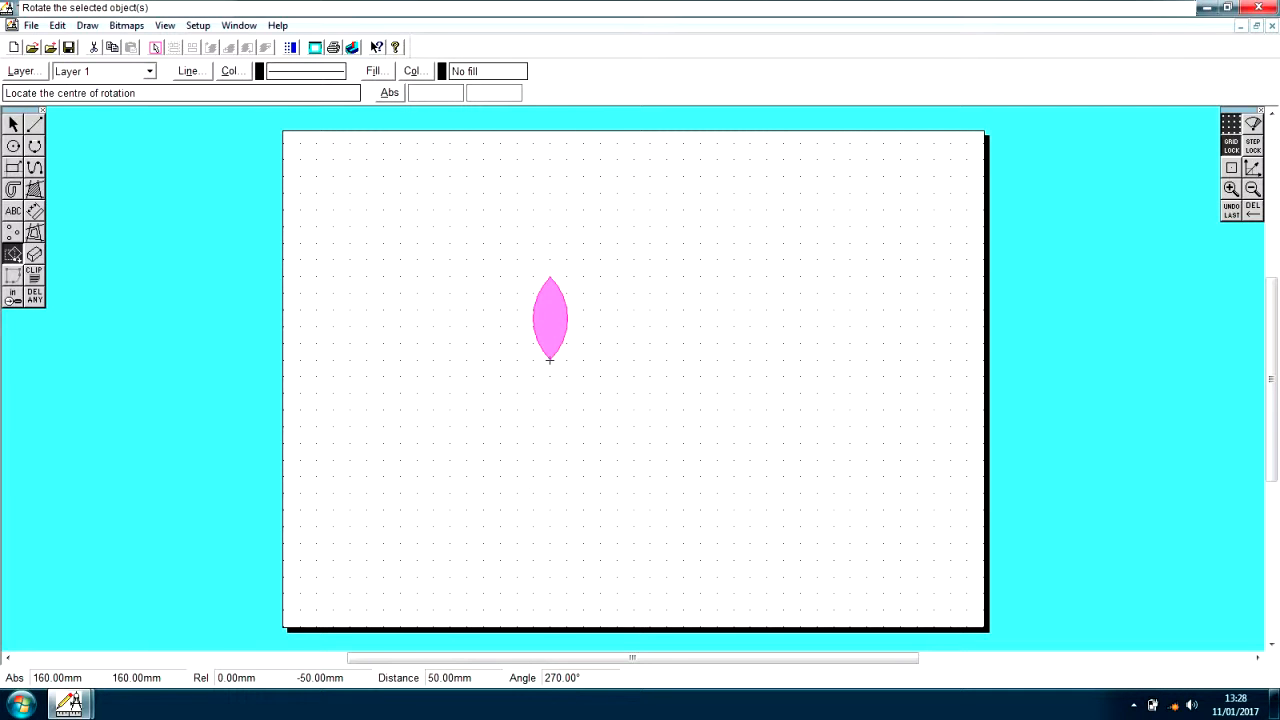
pyautogui.click(550, 359)
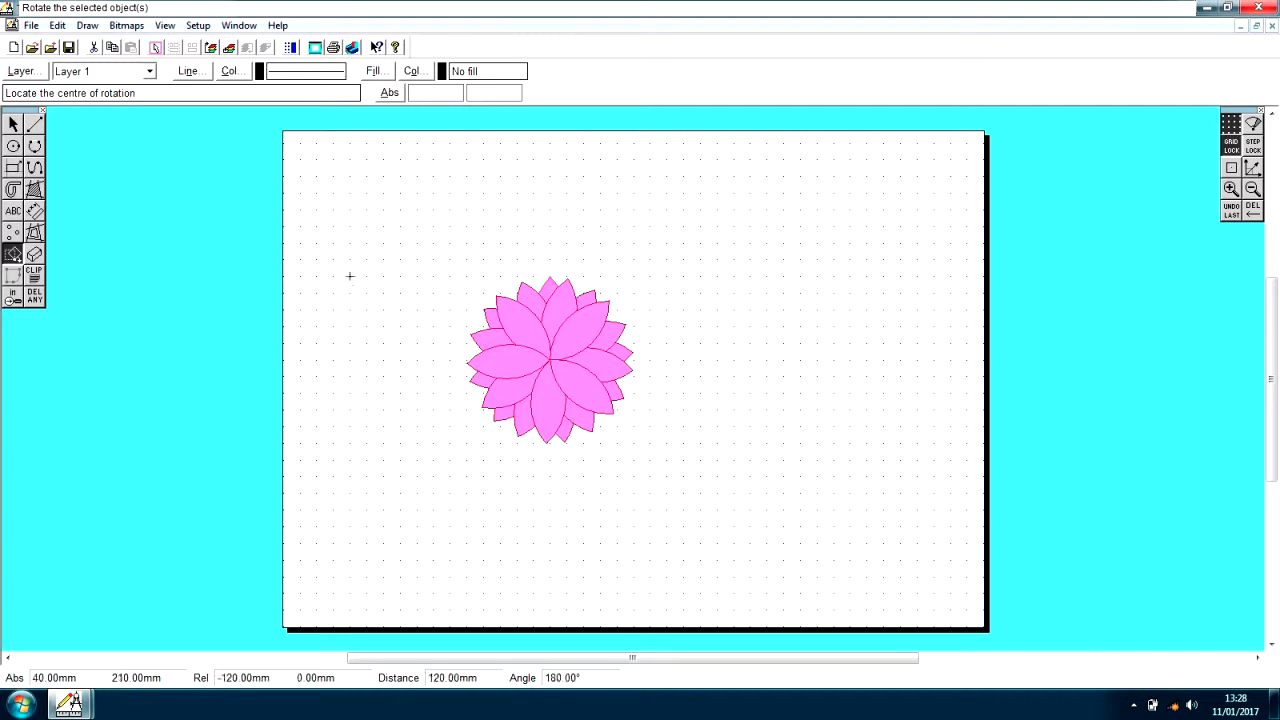
# - Select several petals of the flower one after another to check whether they are separate objects, and deselect them
pyautogui.click(12, 122)
pyautogui.click(12, 122)
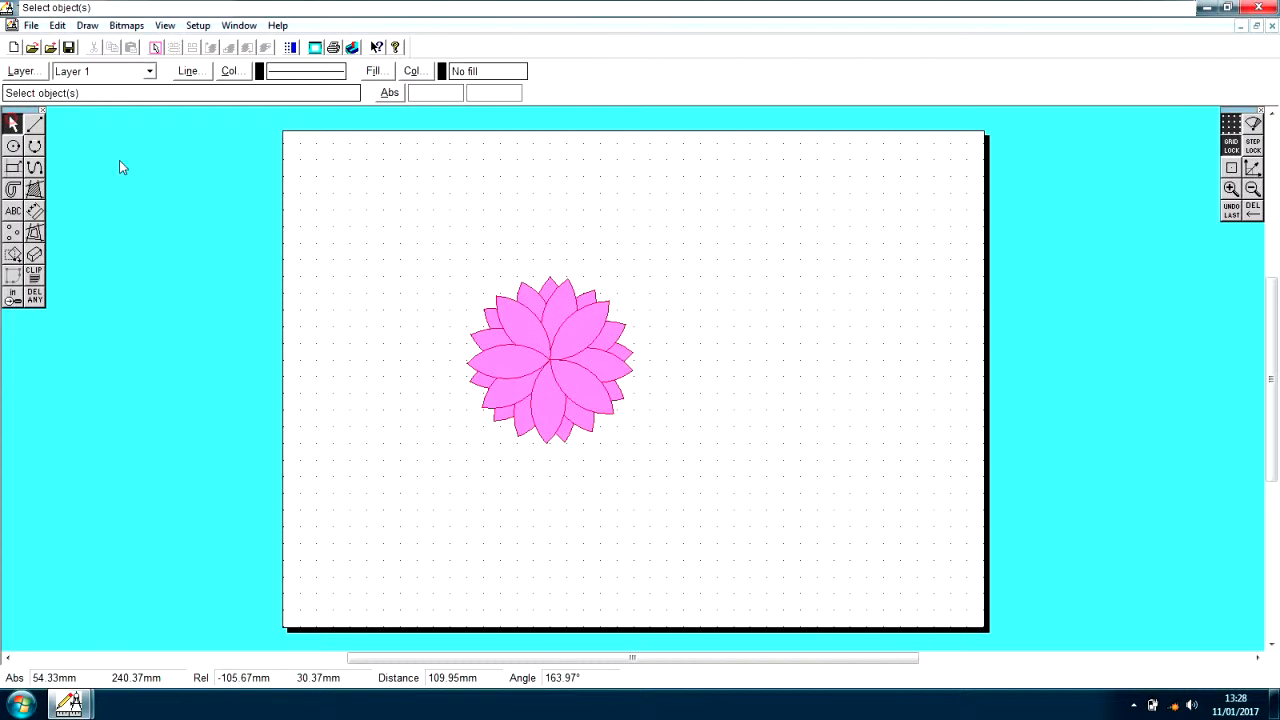
pyautogui.click(374, 228)
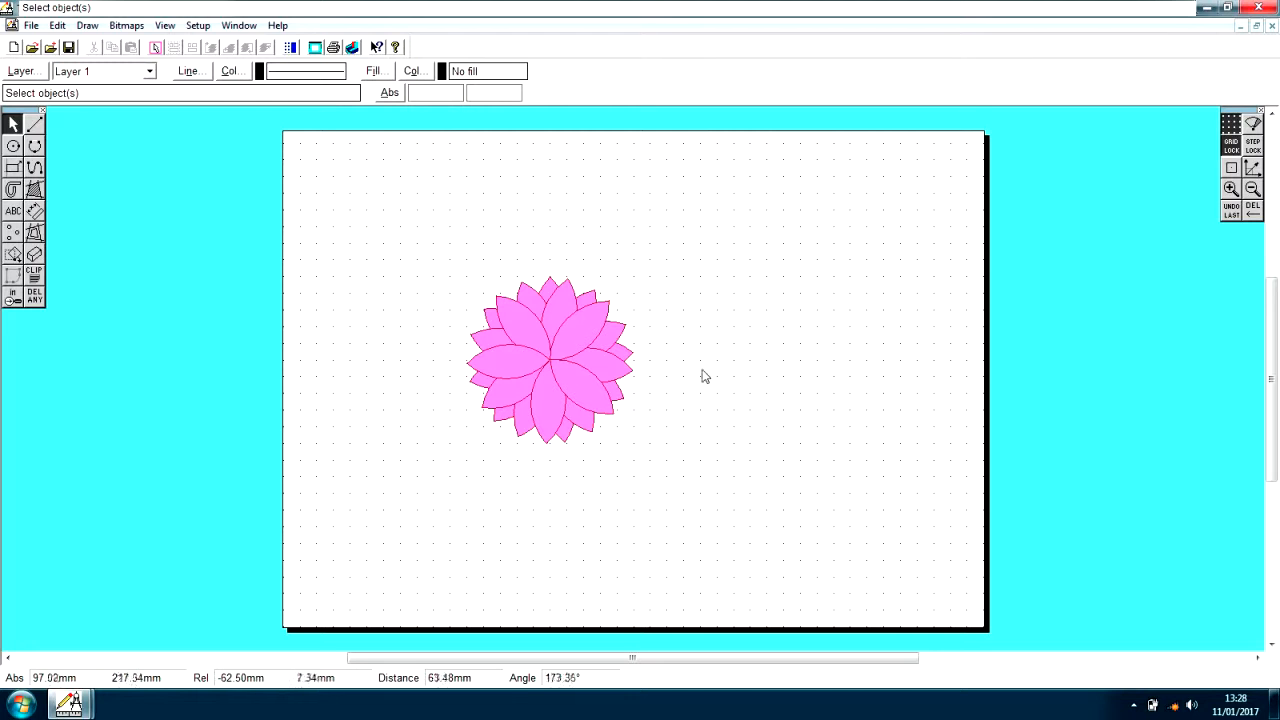
pyautogui.moveTo(449, 241); pyautogui.dragTo(490, 292)
pyautogui.click(499, 326)
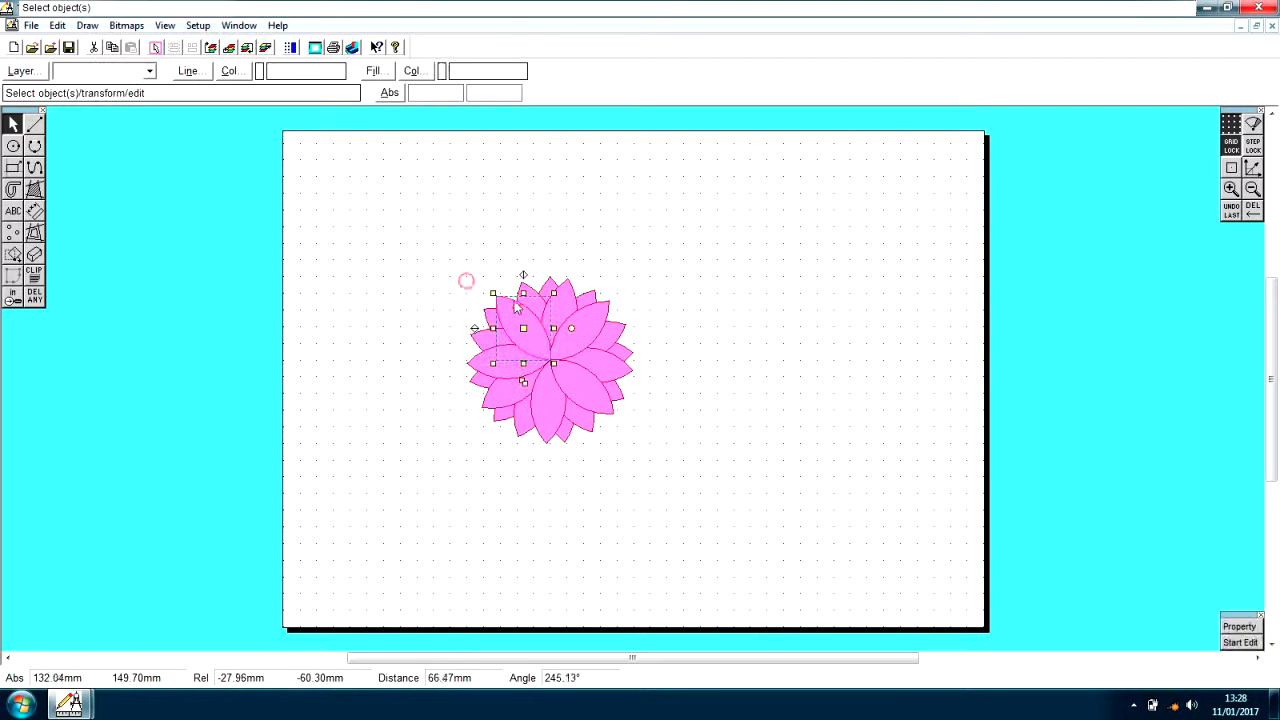
pyautogui.click(520, 355)
pyautogui.click(503, 377)
pyautogui.click(580, 381)
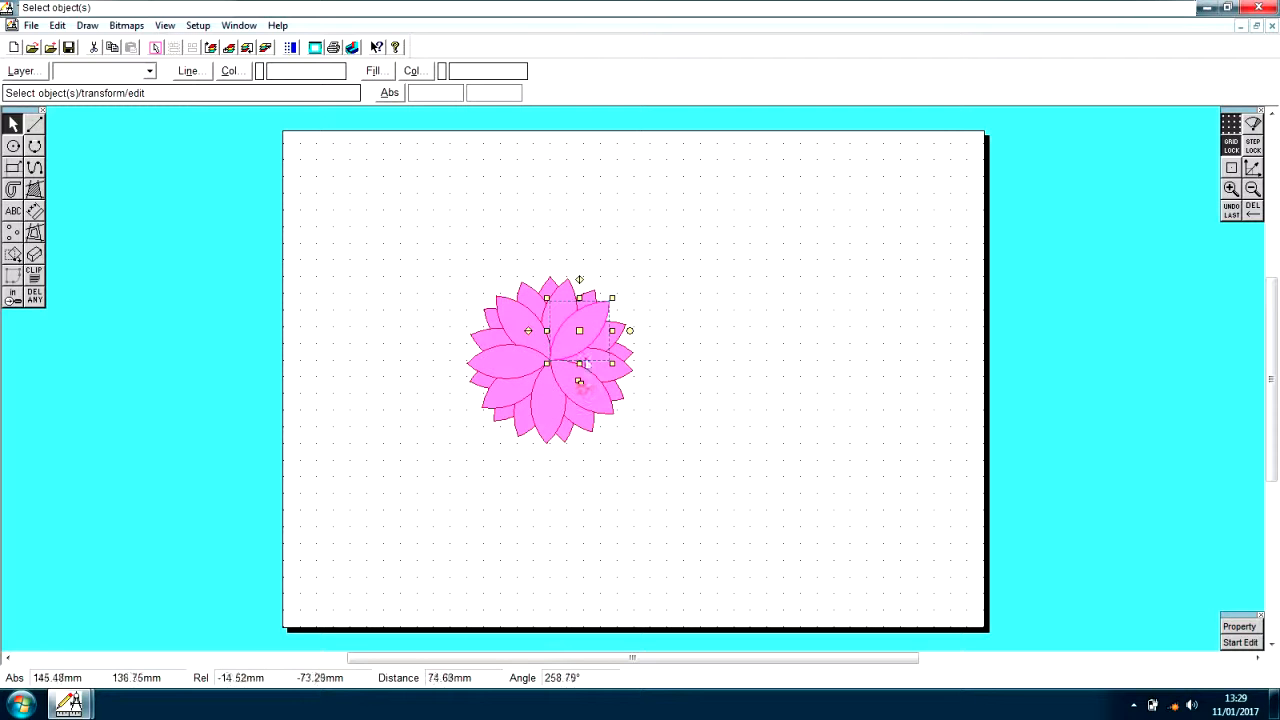
pyautogui.click(598, 313)
pyautogui.click(532, 418)
pyautogui.click(575, 443)
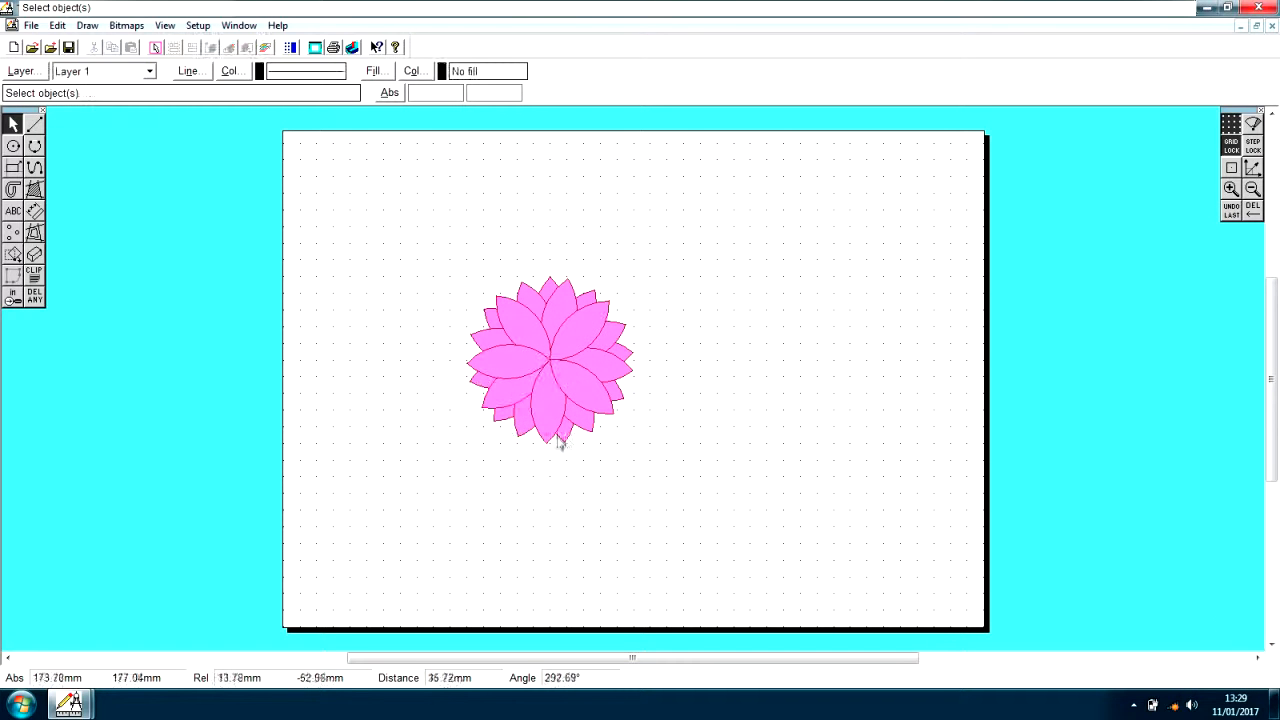
pyautogui.click(700, 363)
# - Select all the petals together and group them into one object
pyautogui.moveTo(436, 250); pyautogui.dragTo(667, 471)
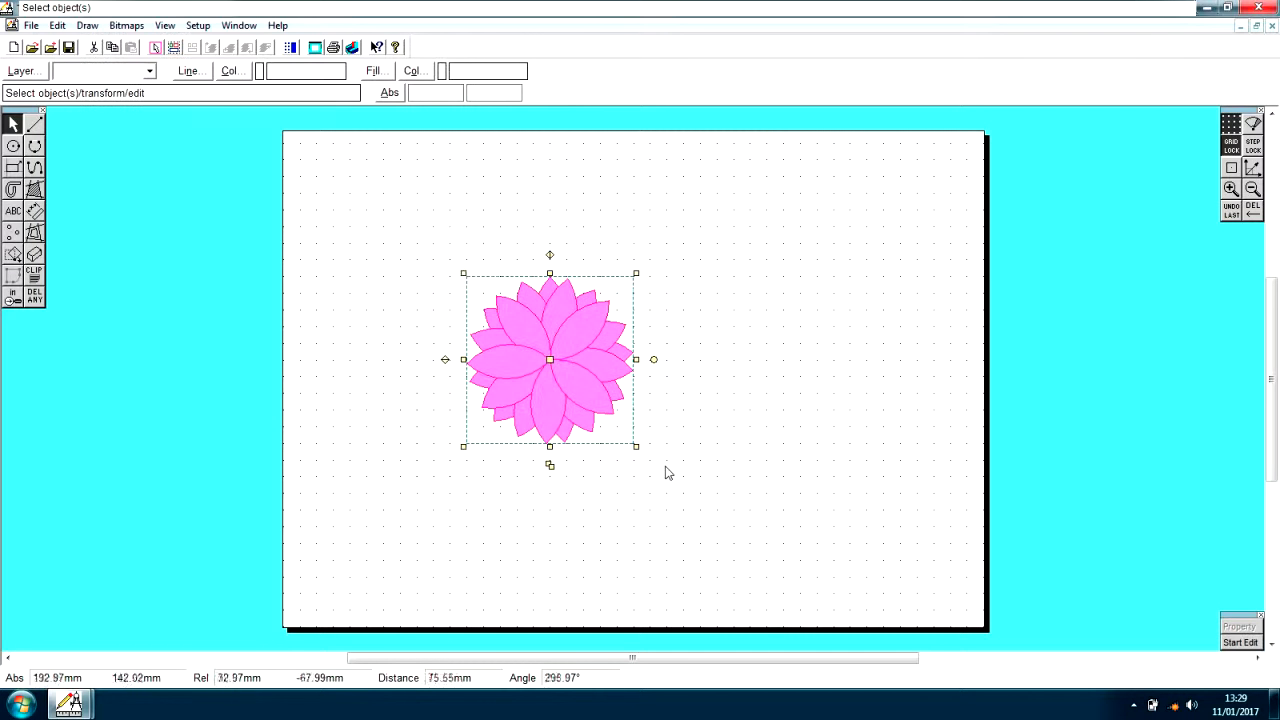
pyautogui.click(58, 25)
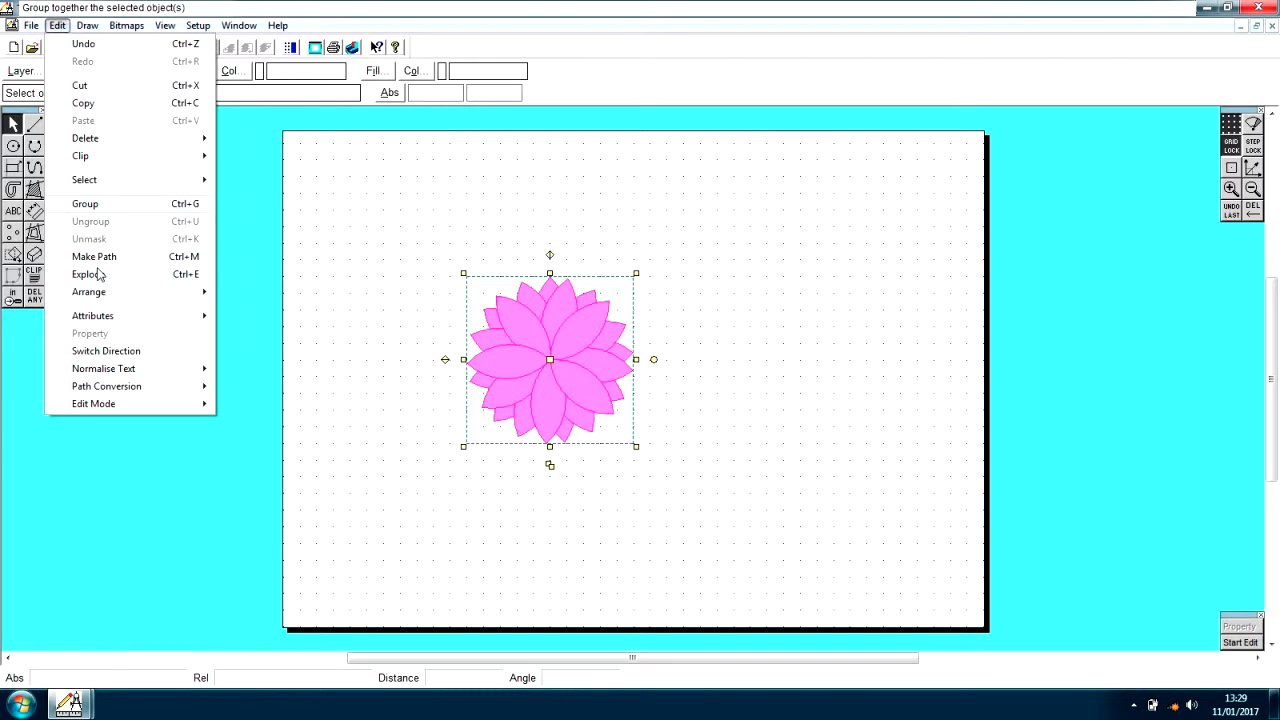
pyautogui.click(103, 204)
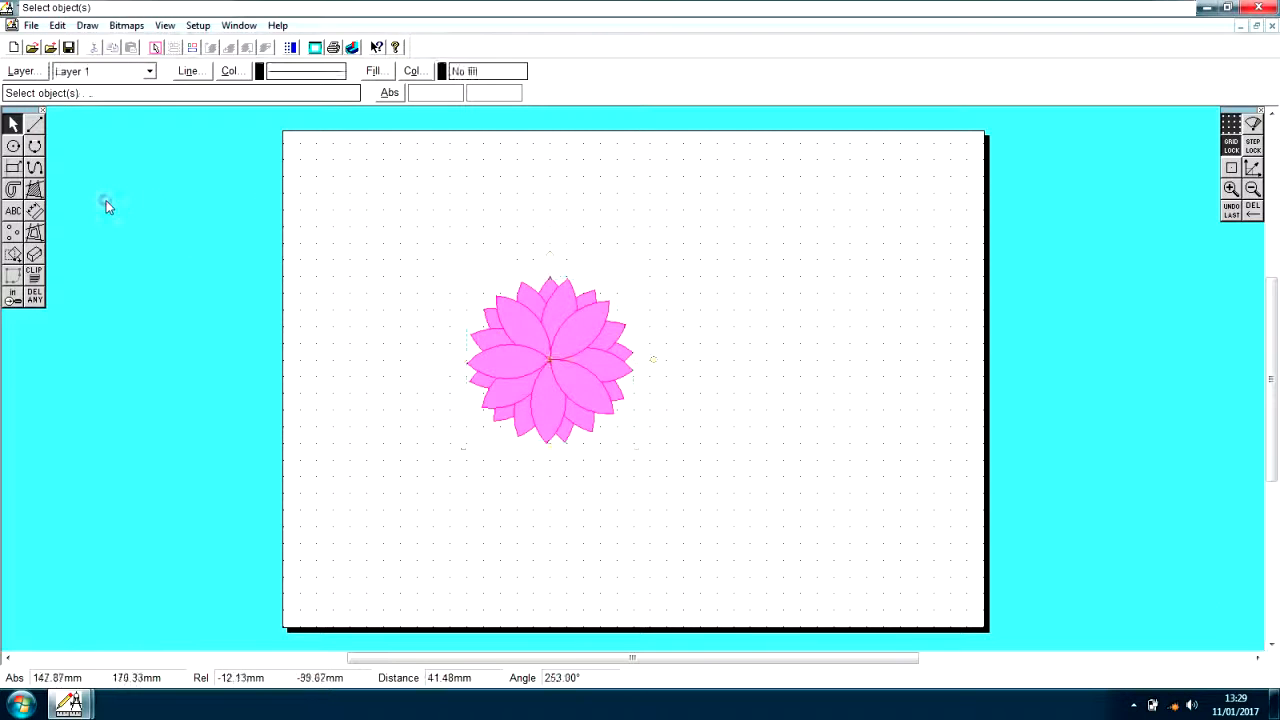
# - Move the grouped flower one grid square right and one up by its centre, and deselect it
pyautogui.click(529, 345)
pyautogui.moveTo(550, 361)
pyautogui.mouseDown()
pyautogui.moveTo(783, 327)
pyautogui.moveTo(584, 293)
pyautogui.moveTo(567, 343)
pyautogui.mouseUp()
pyautogui.click(748, 298)
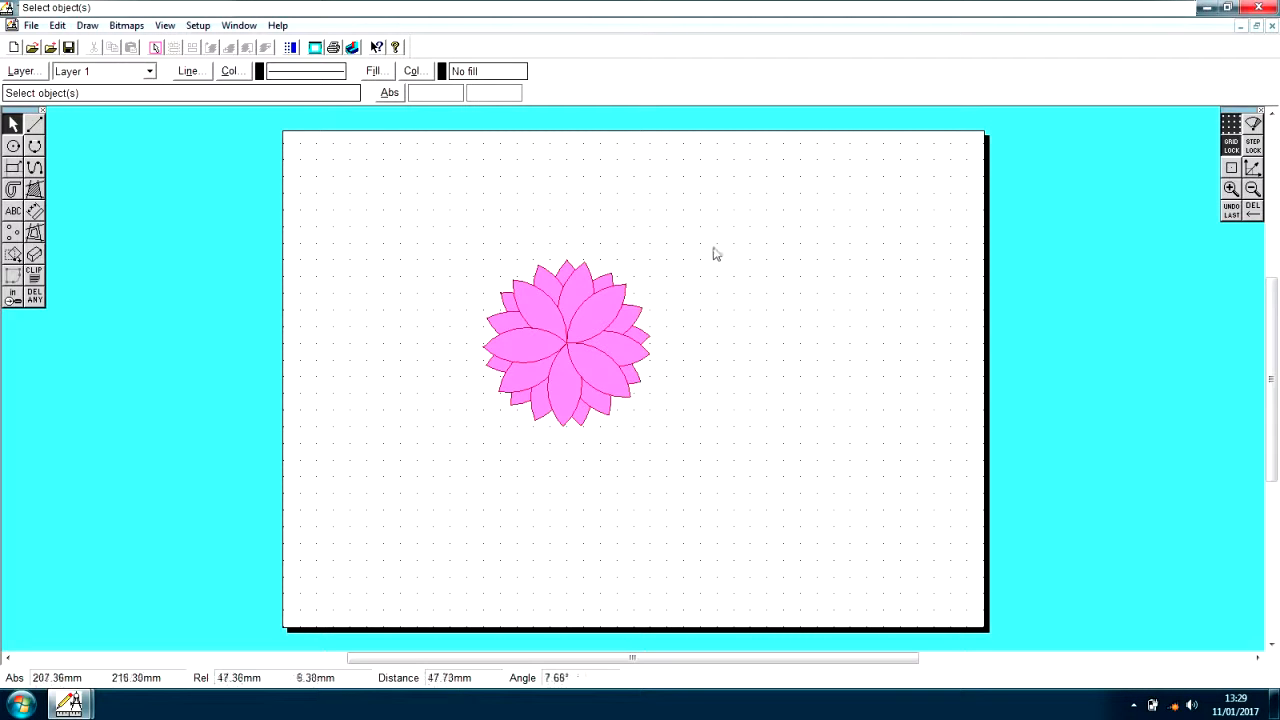
# - Select the flower at different petals to check whether it acts as a single object, and deselect it
pyautogui.click(583, 338)
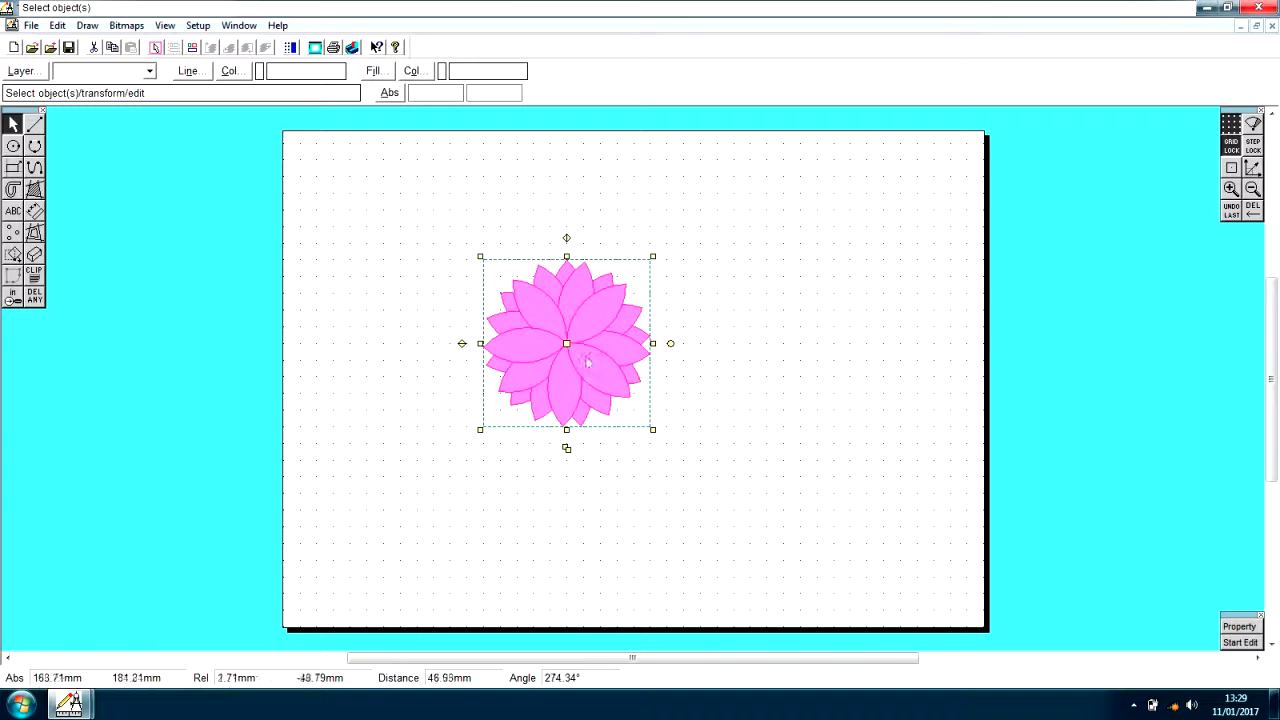
pyautogui.click(714, 303)
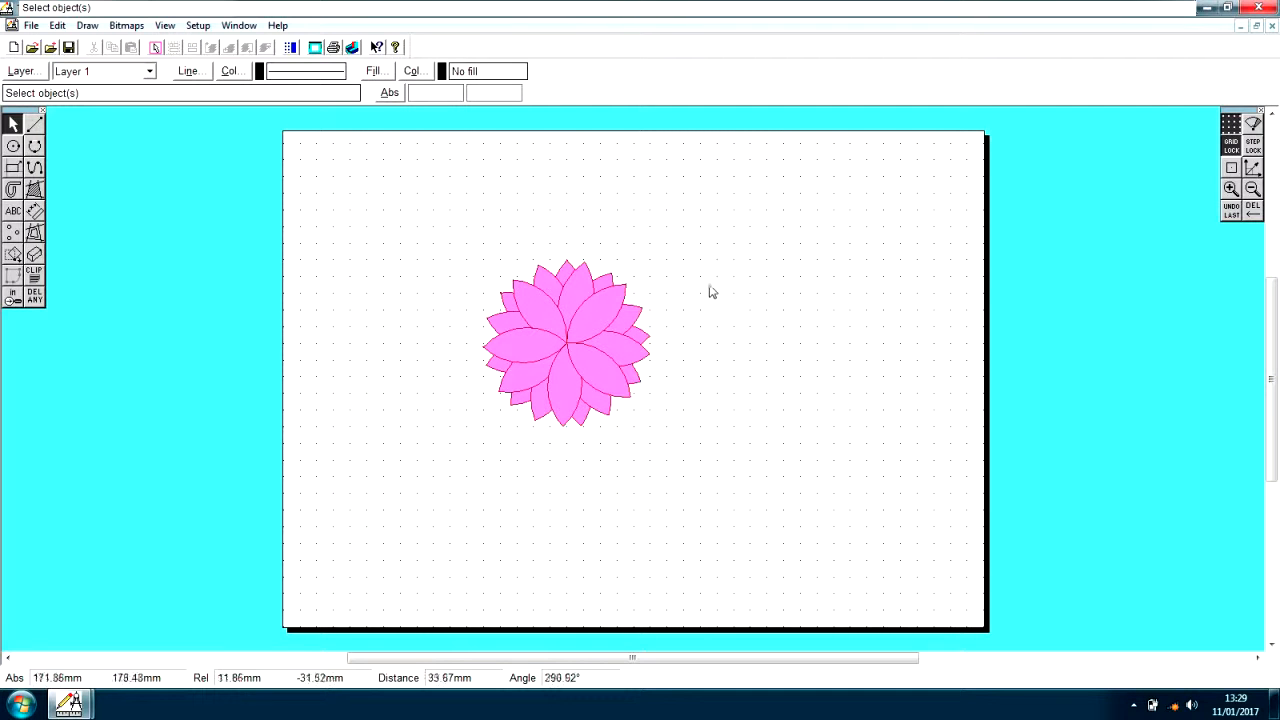
pyautogui.click(591, 334)
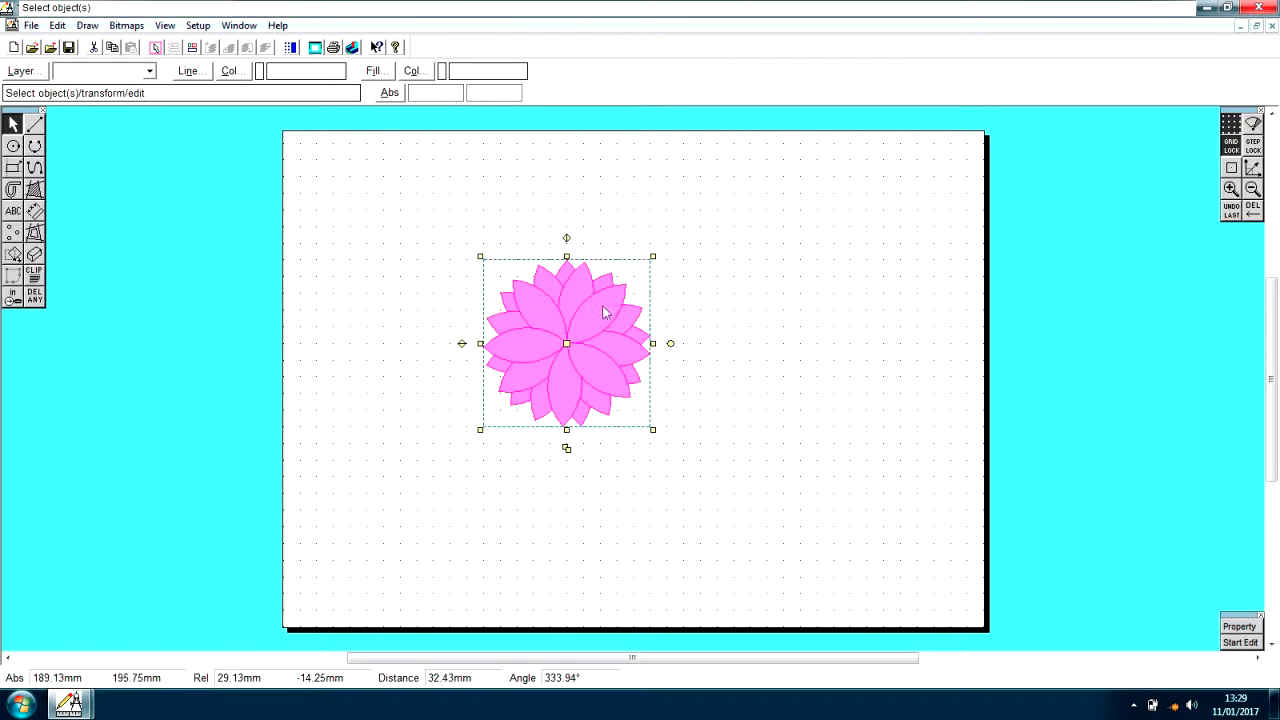
pyautogui.click(710, 296)
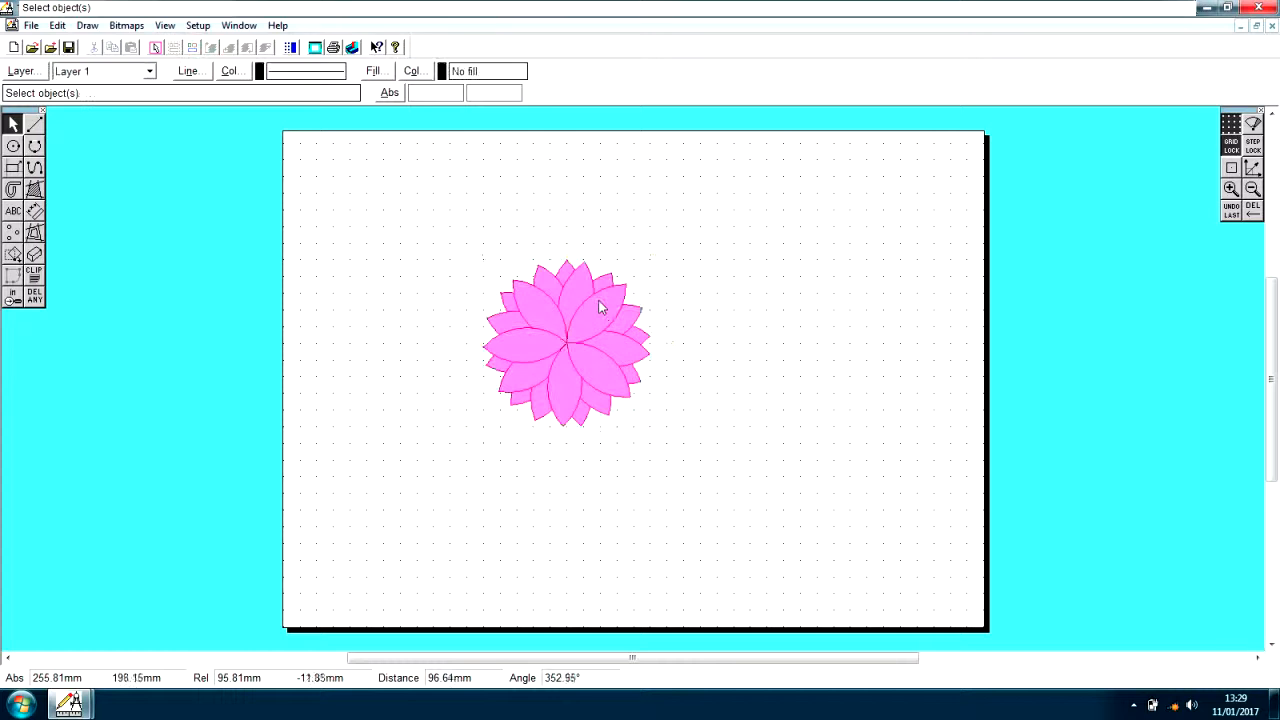
# - Duplicate the grouped flower and move the copy by its centre to the right, level with the original
pyautogui.click(565, 353)
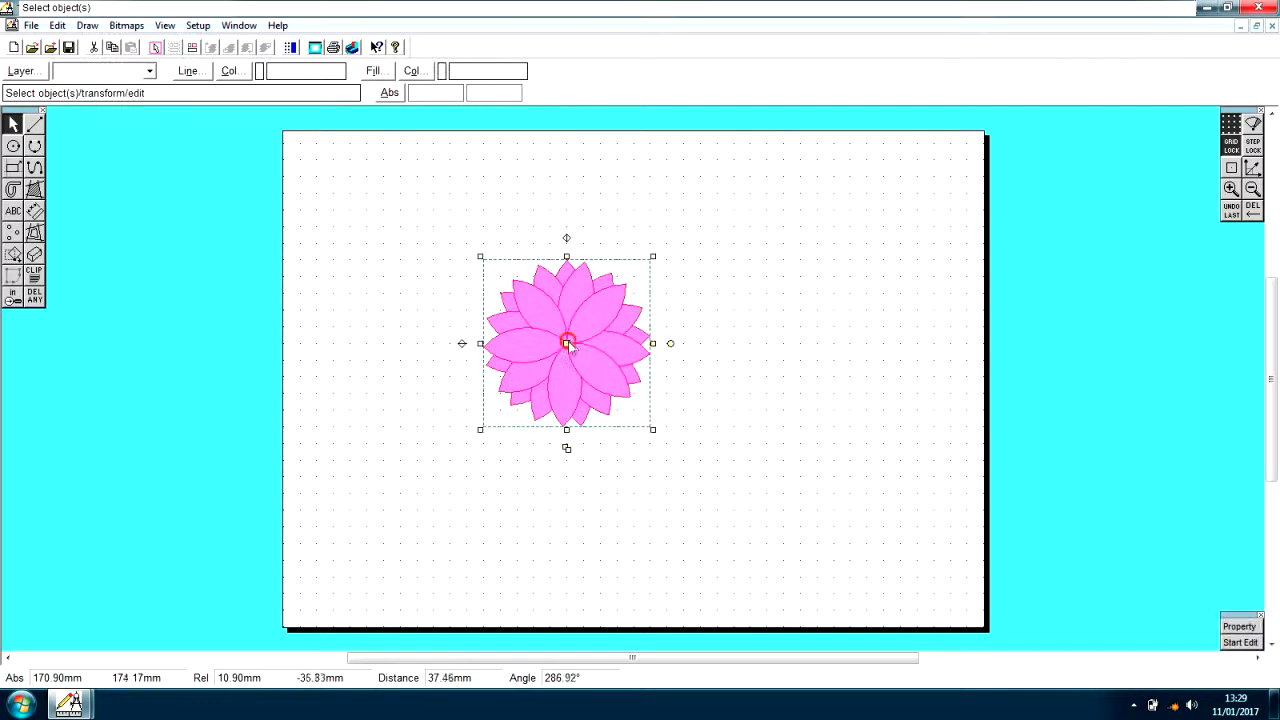
pyautogui.click(567, 451)
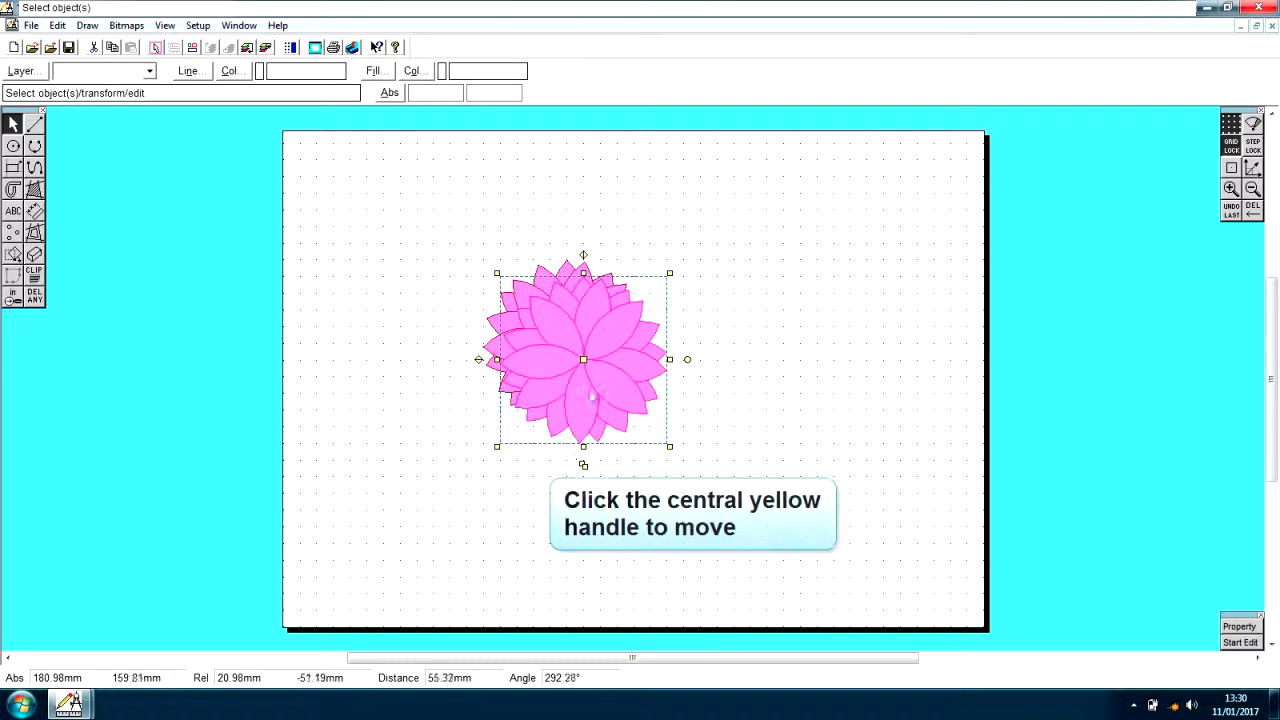
pyautogui.moveTo(584, 360); pyautogui.dragTo(782, 341)
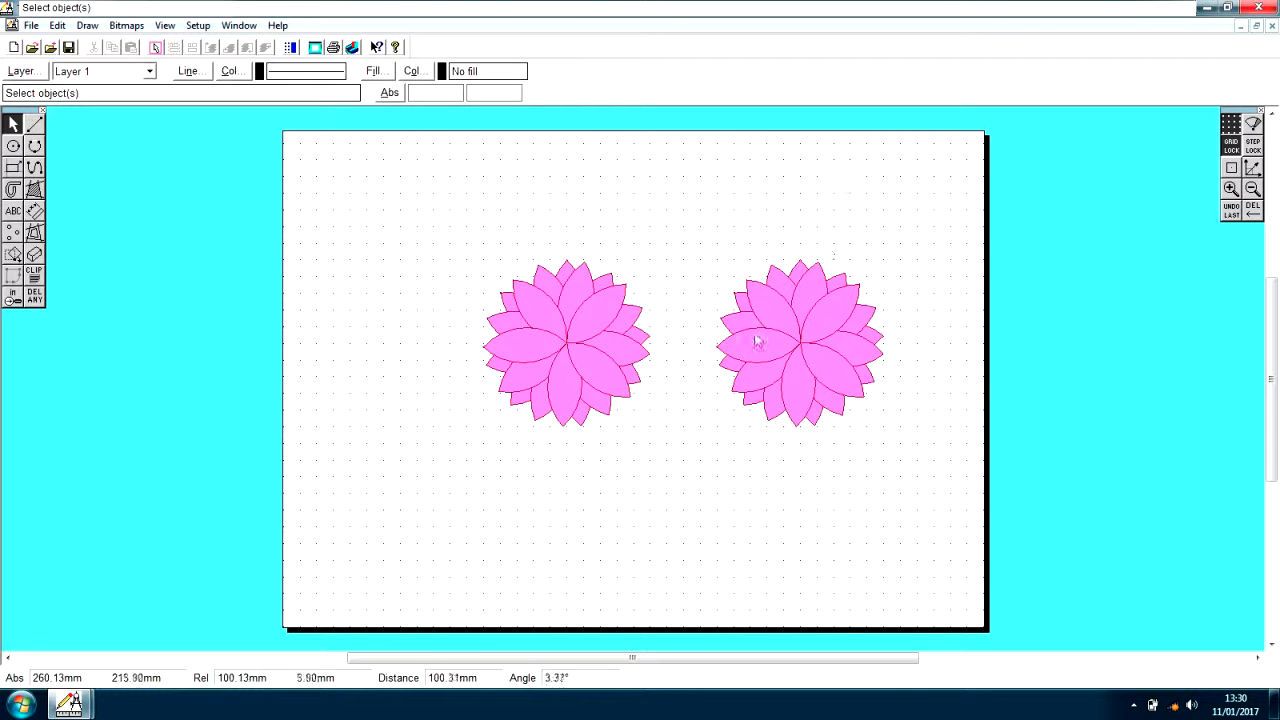
# - Shrink the duplicate flower proportionally by its corner to about four grid squares wide, and deselect it
pyautogui.click(800, 343)
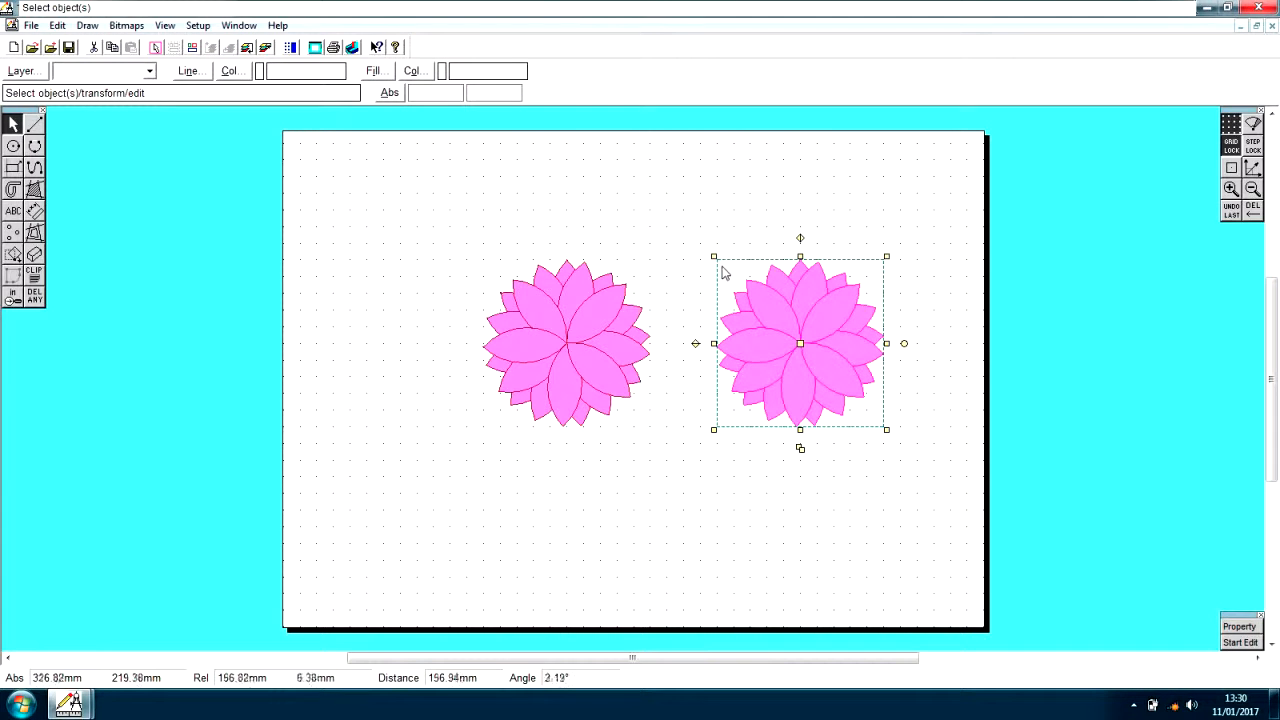
pyautogui.moveTo(882, 263); pyautogui.dragTo(852, 290)
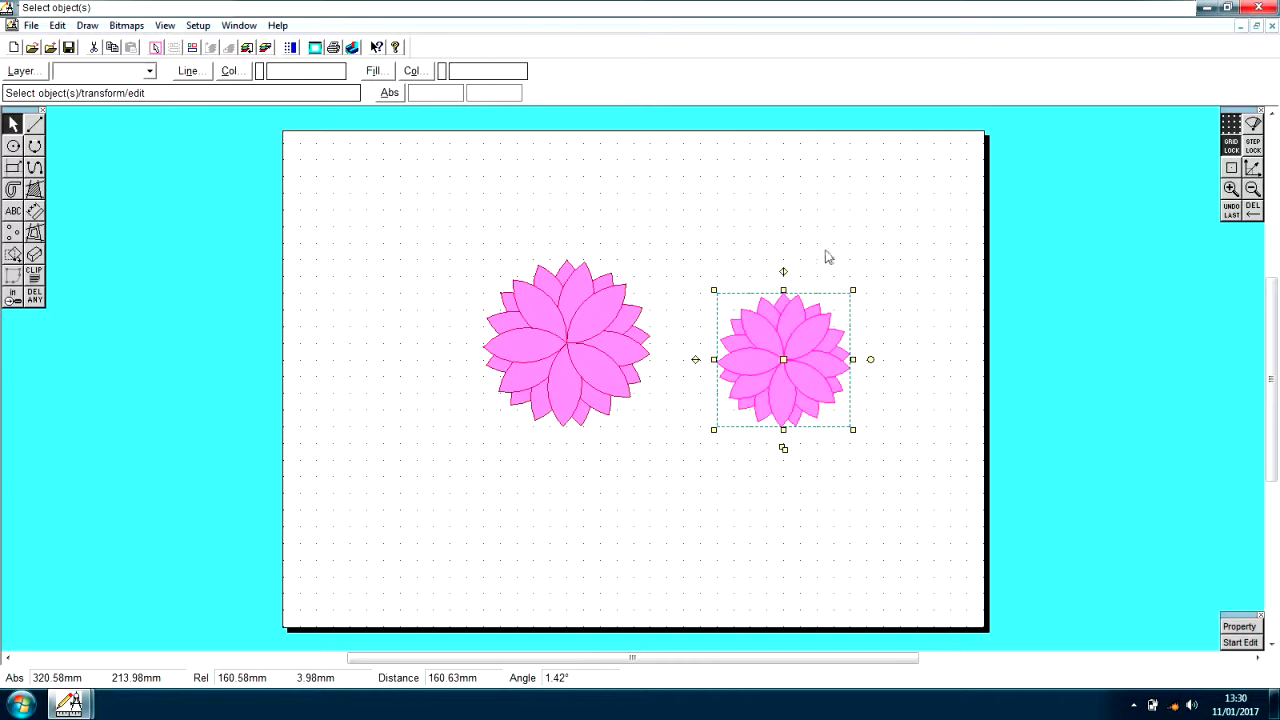
pyautogui.click(826, 249)
pyautogui.click(817, 270)
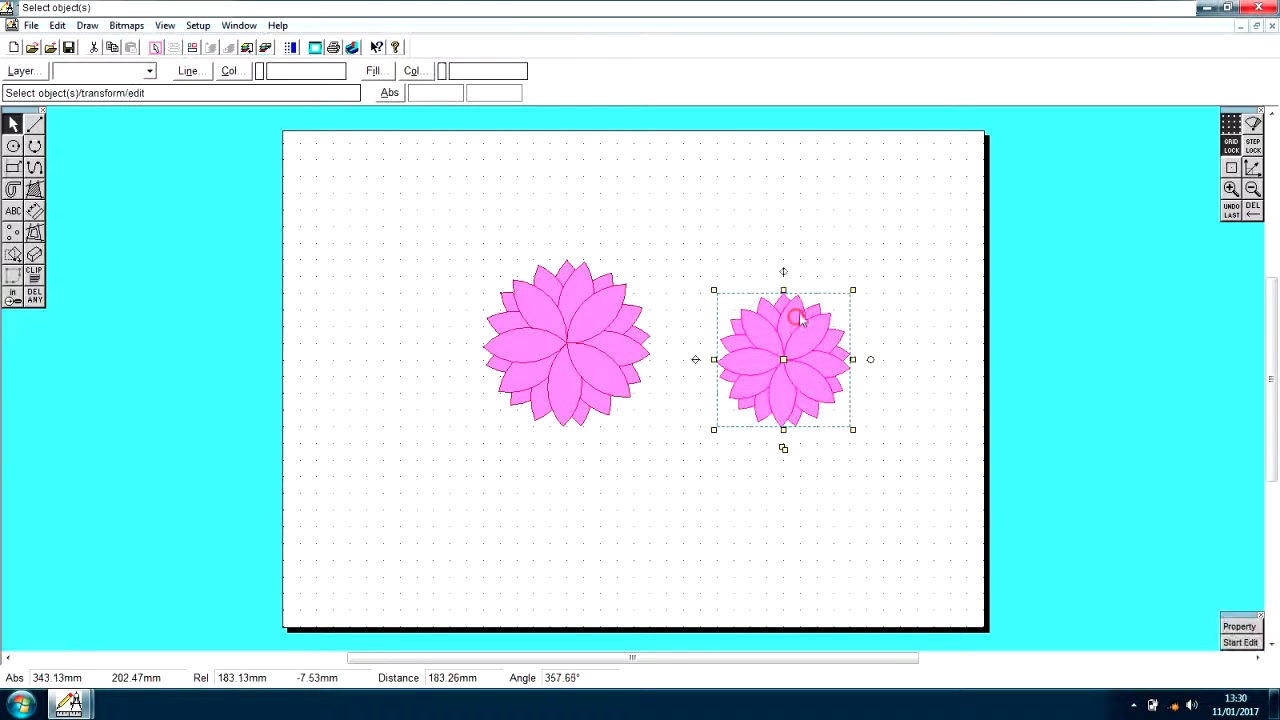
pyautogui.click(853, 290)
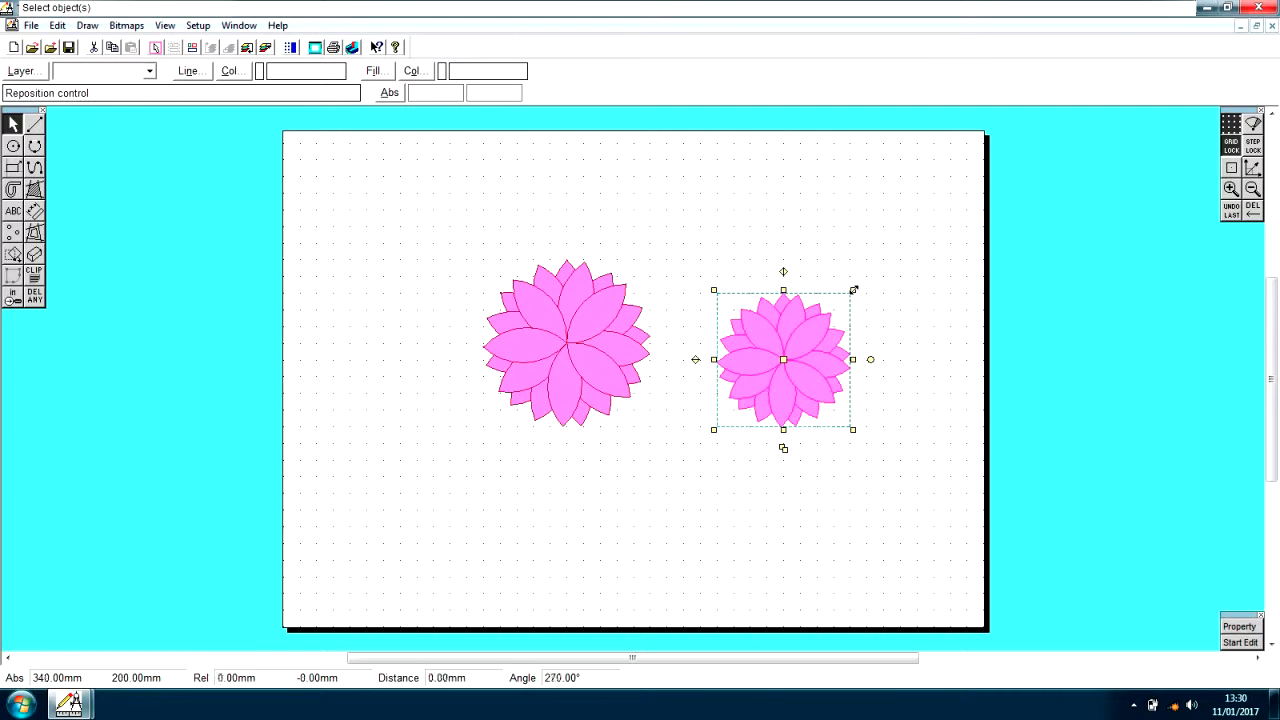
pyautogui.moveTo(853, 290); pyautogui.dragTo(805, 372)
pyautogui.click(804, 368)
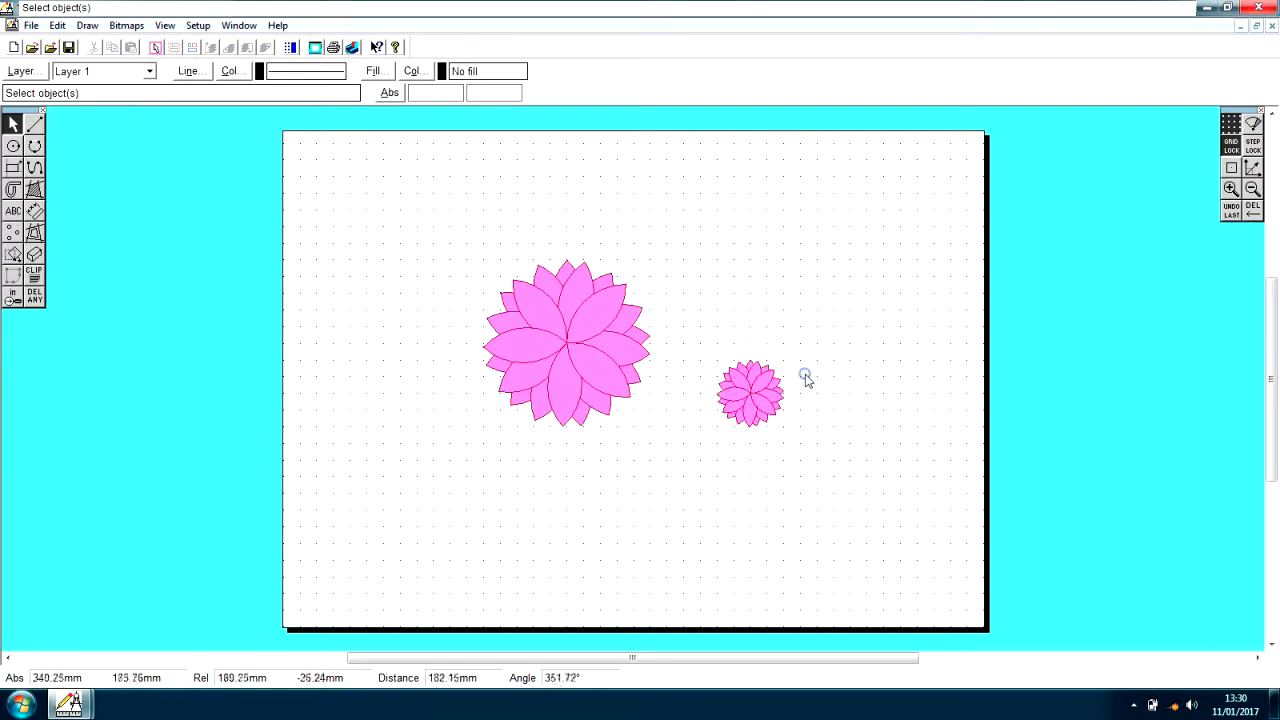
# - Select the whole small flower and change its fill colour to the bright pinkish-red basic colour
pyautogui.moveTo(806, 455); pyautogui.dragTo(692, 323)
pyautogui.click(692, 323)
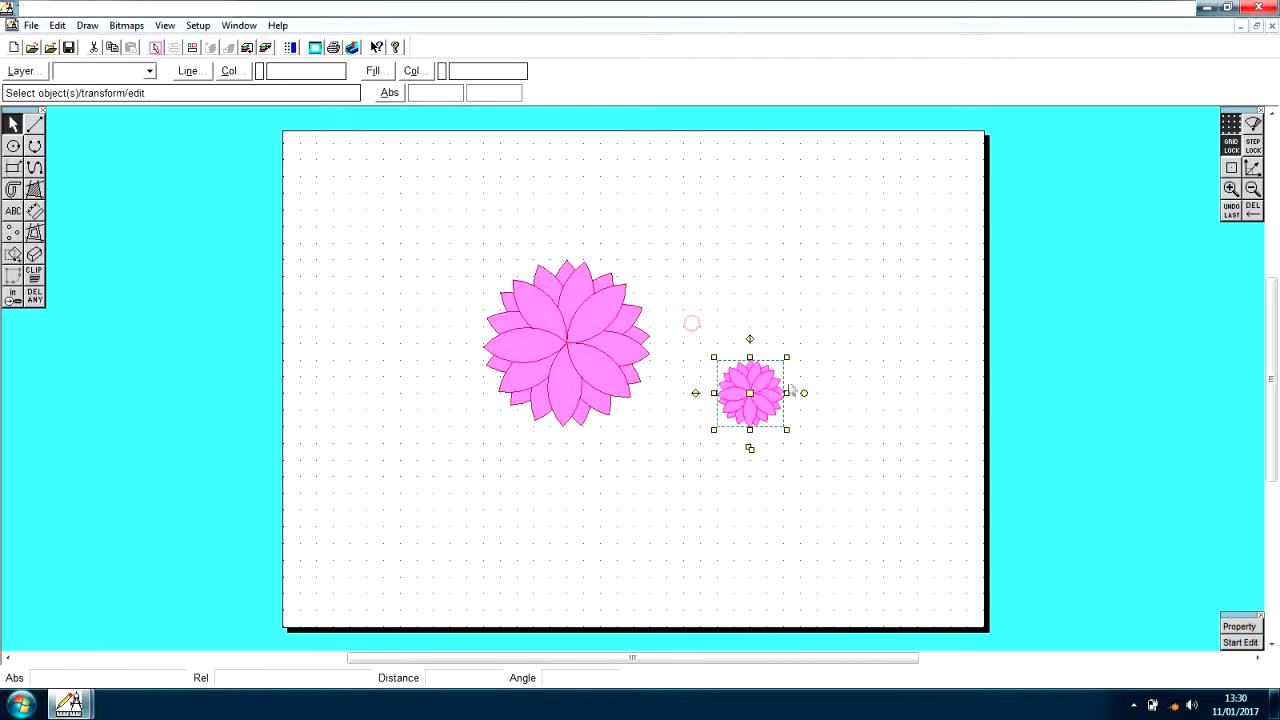
pyautogui.click(415, 72)
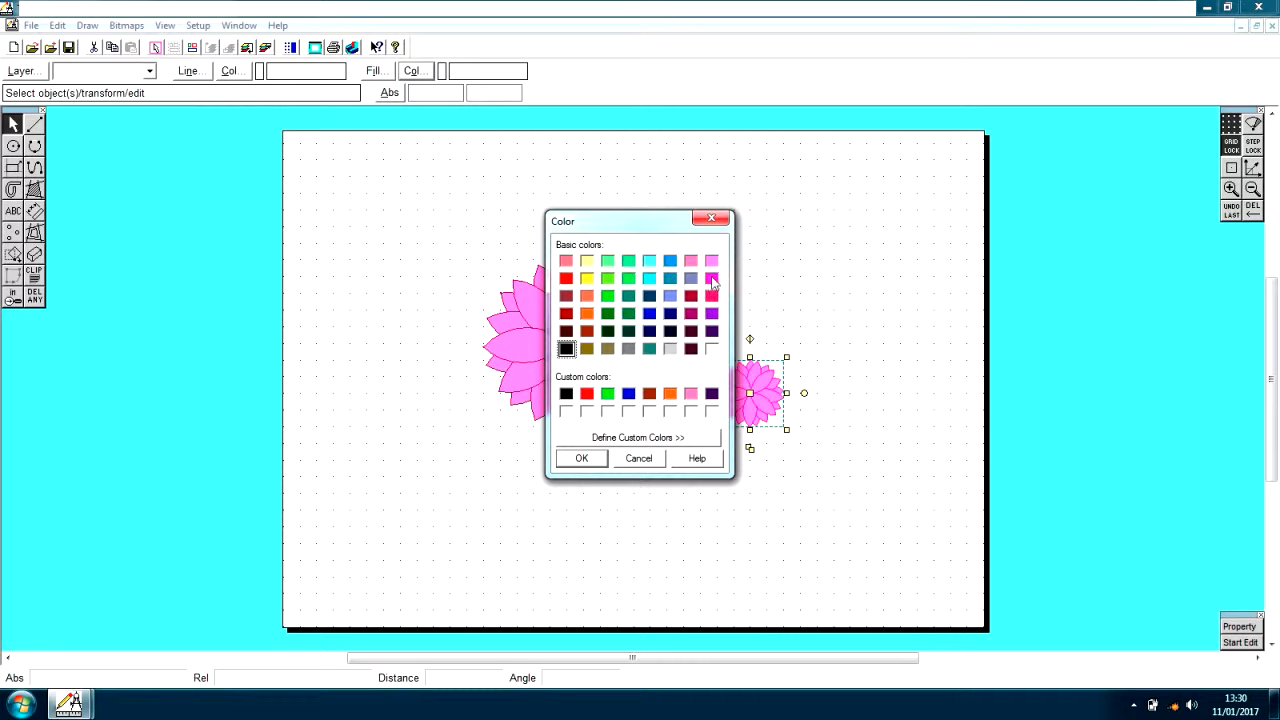
pyautogui.click(691, 296)
pyautogui.click(711, 297)
pyautogui.click(584, 458)
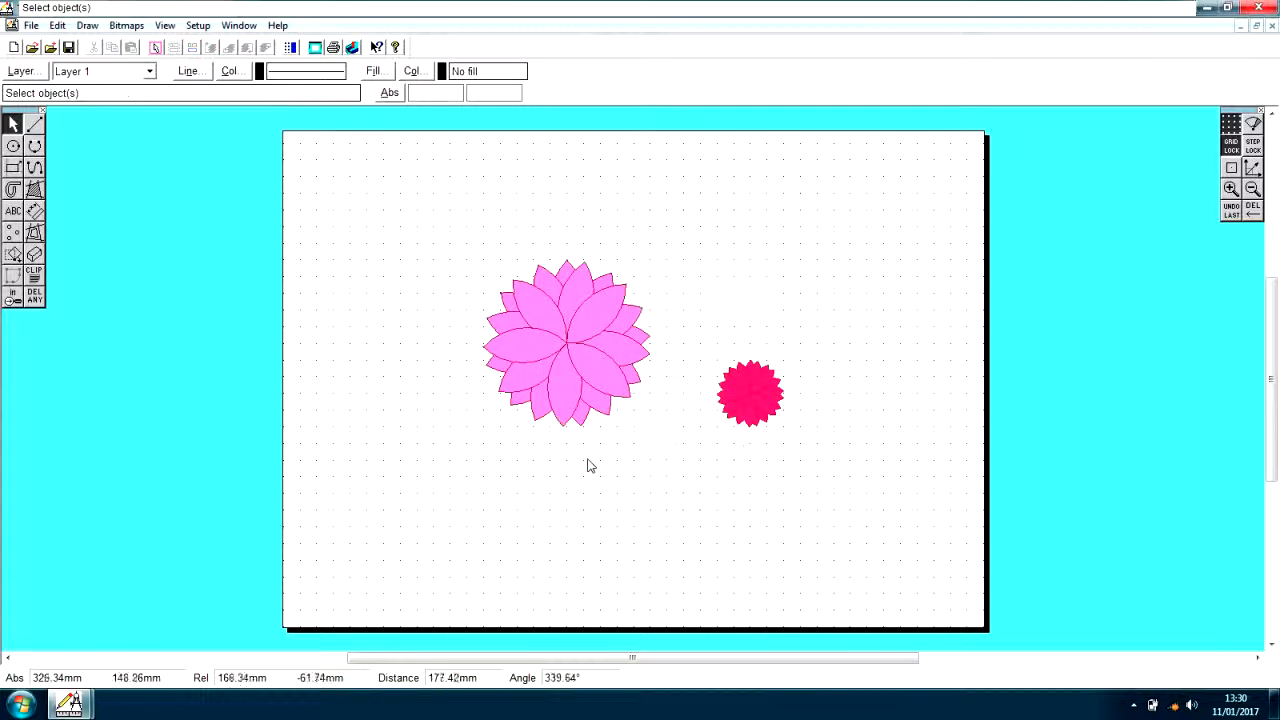
# - Move the small red flower by its centre onto the centre of the large pink flower
pyautogui.click(776, 405)
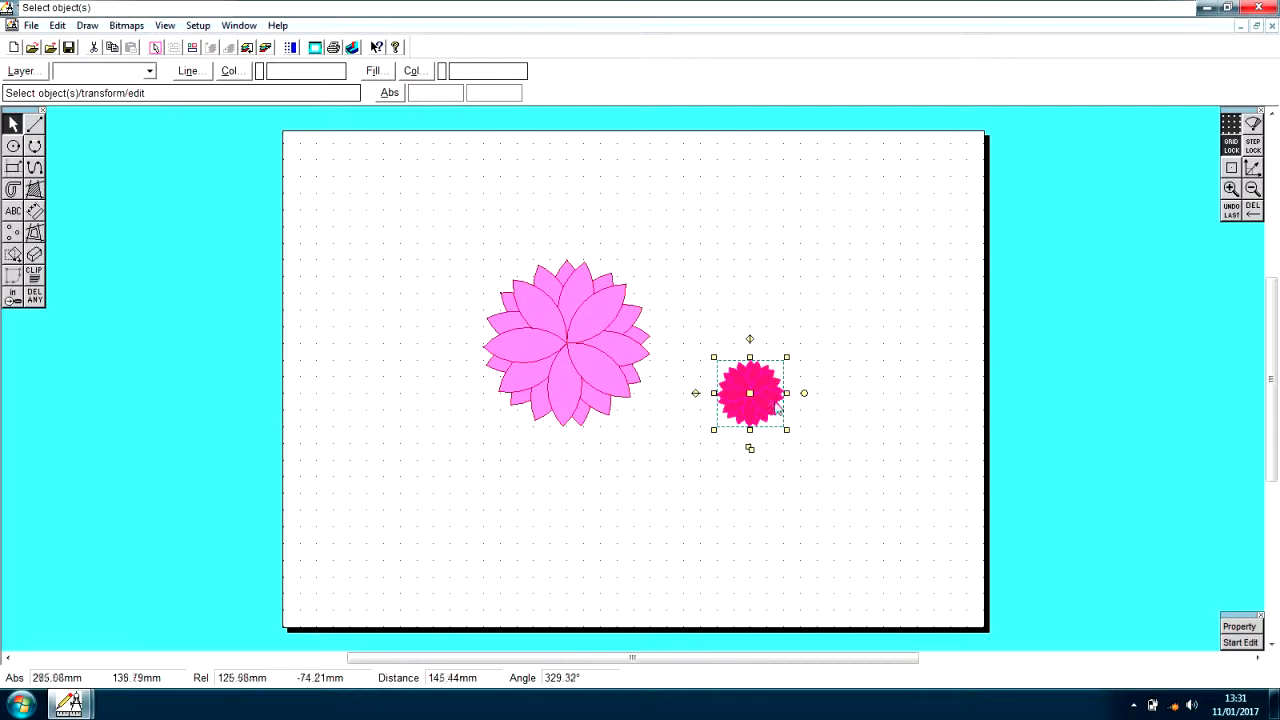
pyautogui.moveTo(750, 393); pyautogui.dragTo(567, 341)
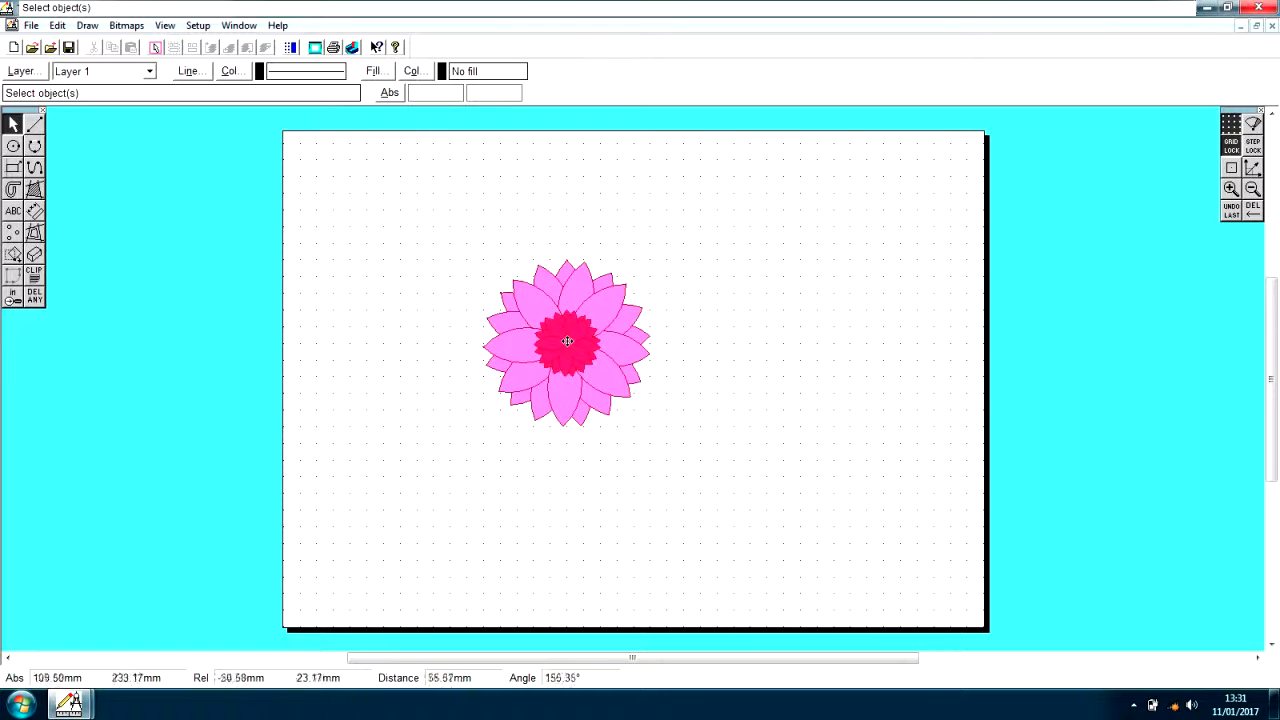